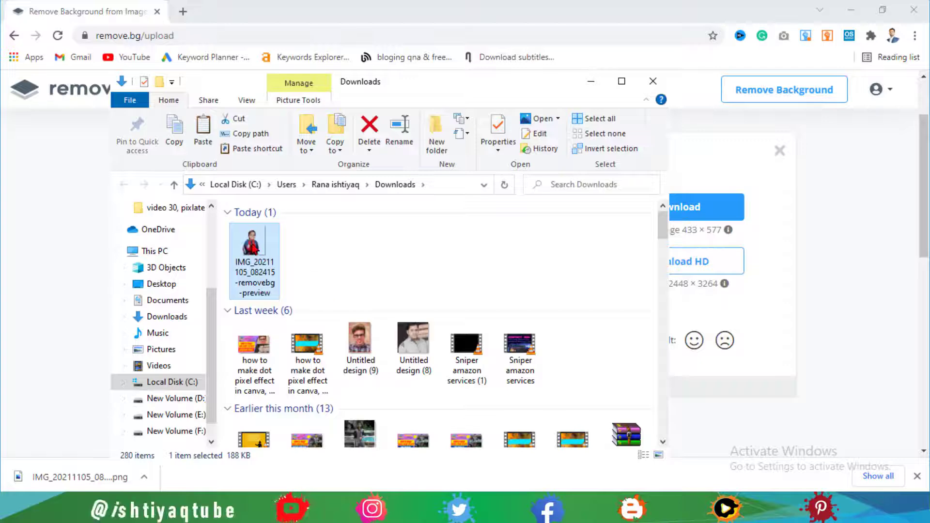
# Open canva.com in a new browser tab and create a blank Instagram Post design
pyautogui.click(182, 12)
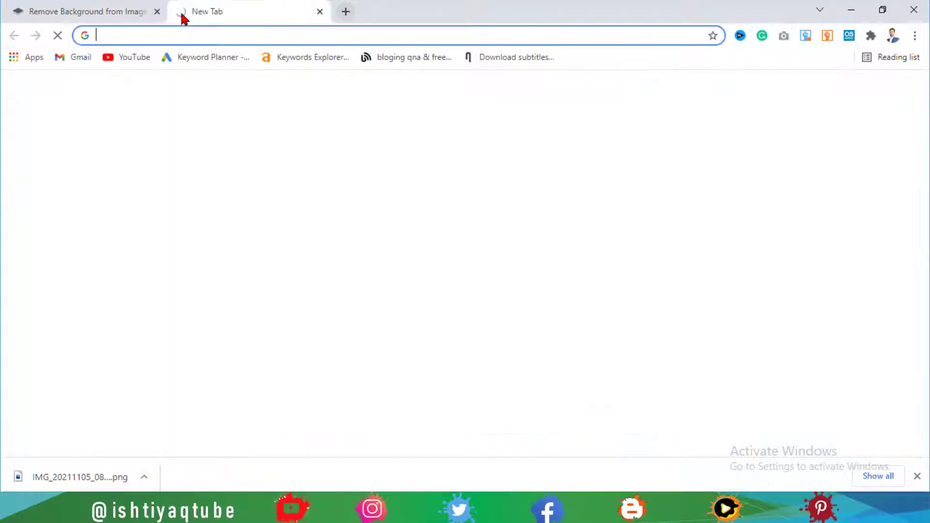
pyautogui.write('canva.com')
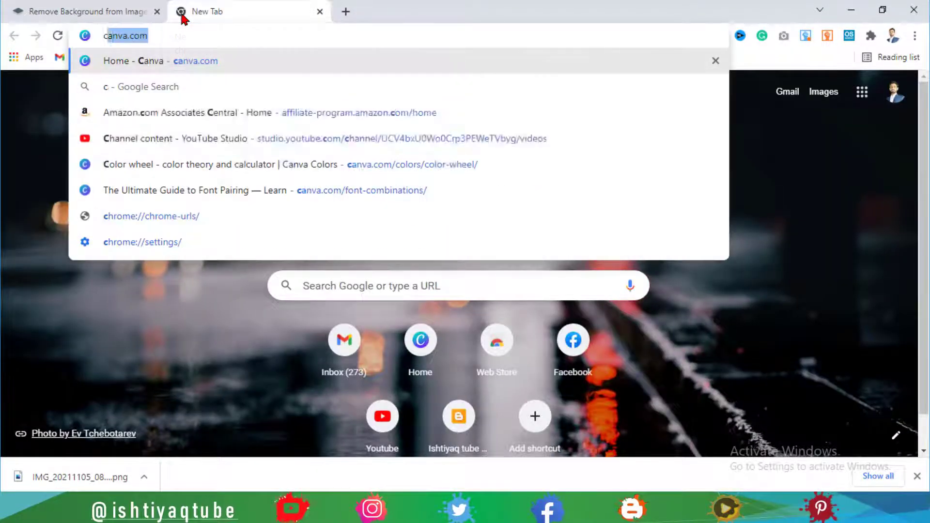
pyautogui.press('Return')
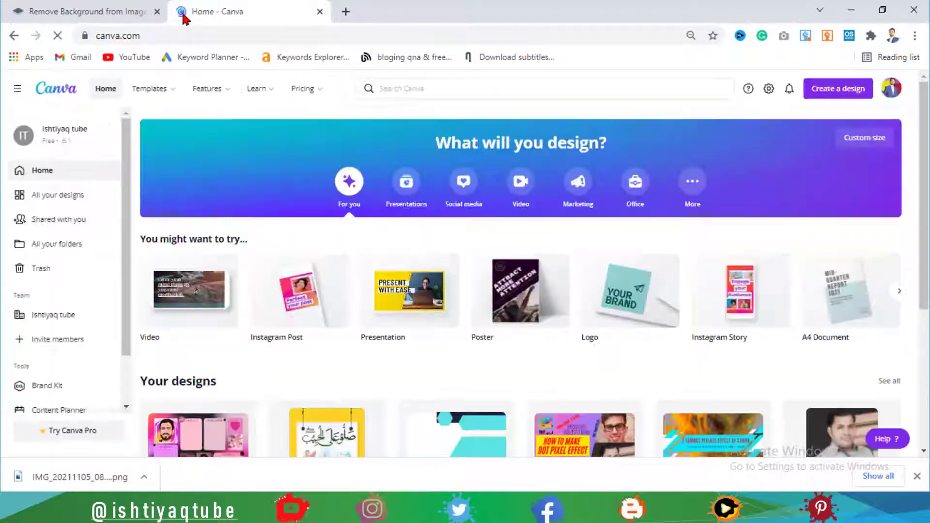
pyautogui.moveTo(209, 89)
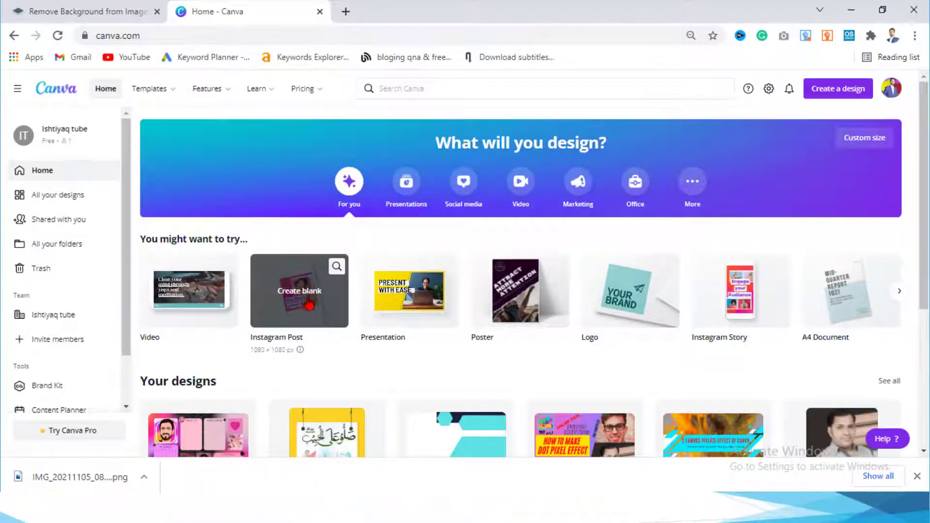
pyautogui.click(328, 340)
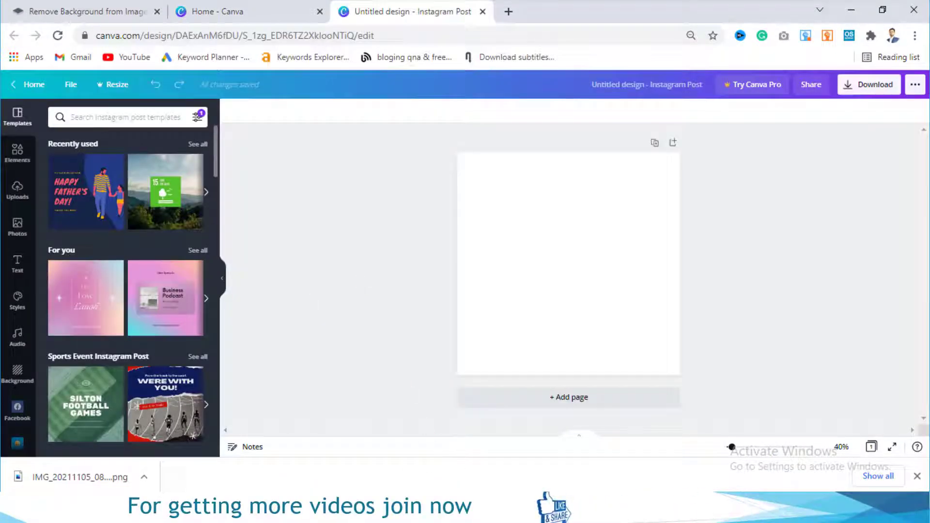
# Upload the cut-out photo IMG_20211105_082415-removebg-preview from the Downloads folder into the design and place it on the blank page
pyautogui.hotkey('alt', 'Tab')
pyautogui.moveTo(255, 245); pyautogui.dragTo(765, 293)
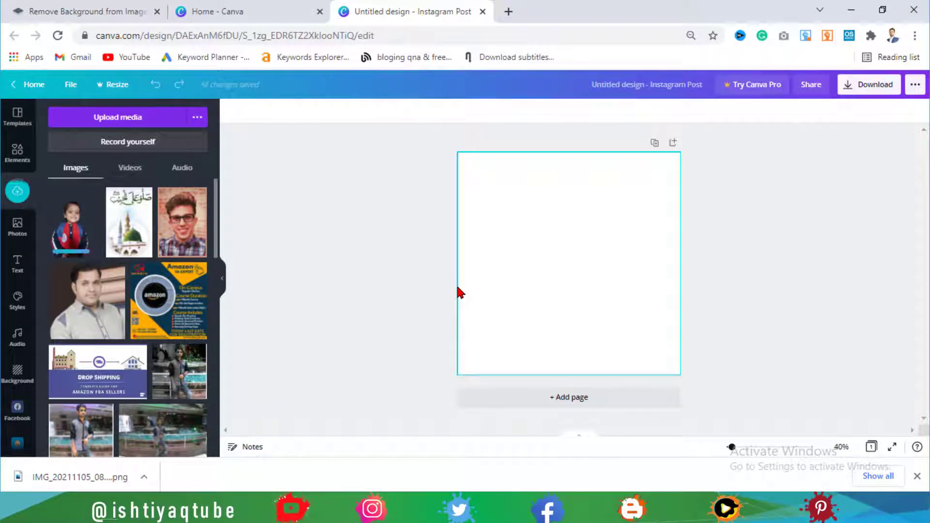
pyautogui.click(72, 238)
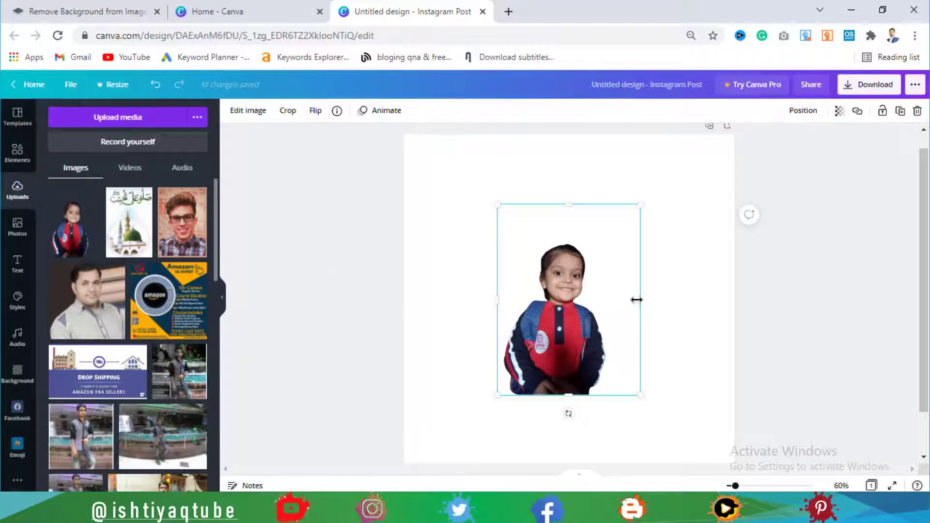
# Crop the empty margins around the child's photo, then enlarge and position it to fill most of the page
pyautogui.moveTo(604, 301); pyautogui.dragTo(603, 301)
pyautogui.moveTo(555, 205); pyautogui.dragTo(556, 242)
pyautogui.moveTo(498, 318); pyautogui.dragTo(504, 318)
pyautogui.moveTo(609, 395); pyautogui.dragTo(686, 484)
pyautogui.moveTo(504, 243); pyautogui.dragTo(420, 166)
pyautogui.moveTo(566, 297); pyautogui.dragTo(577, 303)
pyautogui.moveTo(694, 174); pyautogui.dragTo(702, 163)
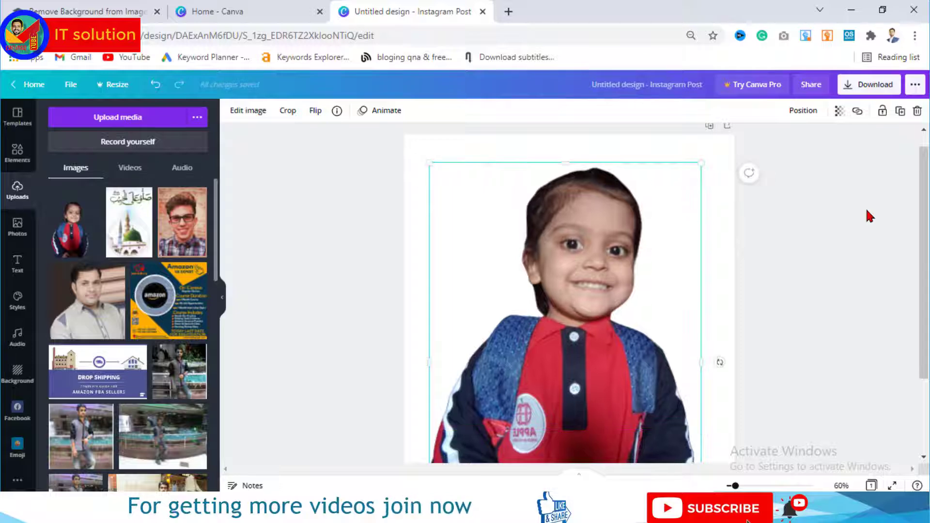
pyautogui.click(870, 214)
# Apply the dark background with colourful bokeh lights and orange sparklers behind the child's photo
pyautogui.click(416, 195)
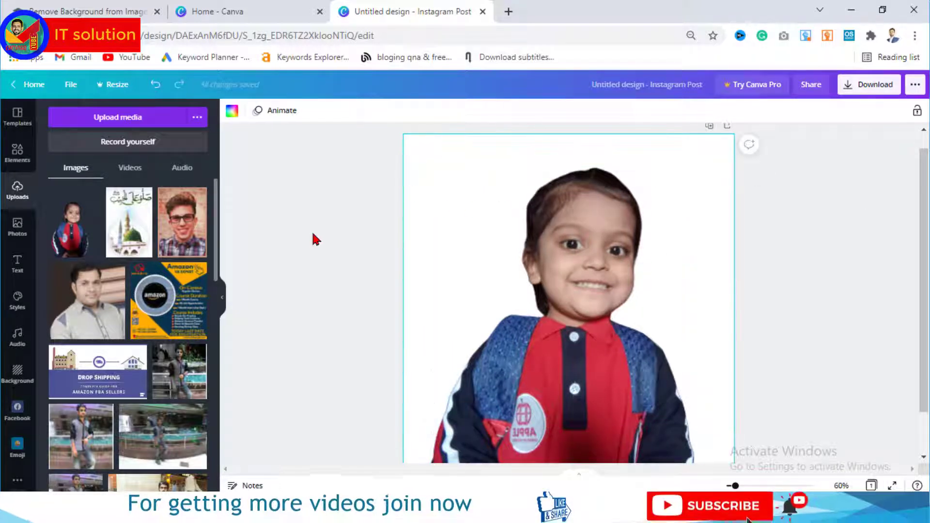
pyautogui.click(17, 374)
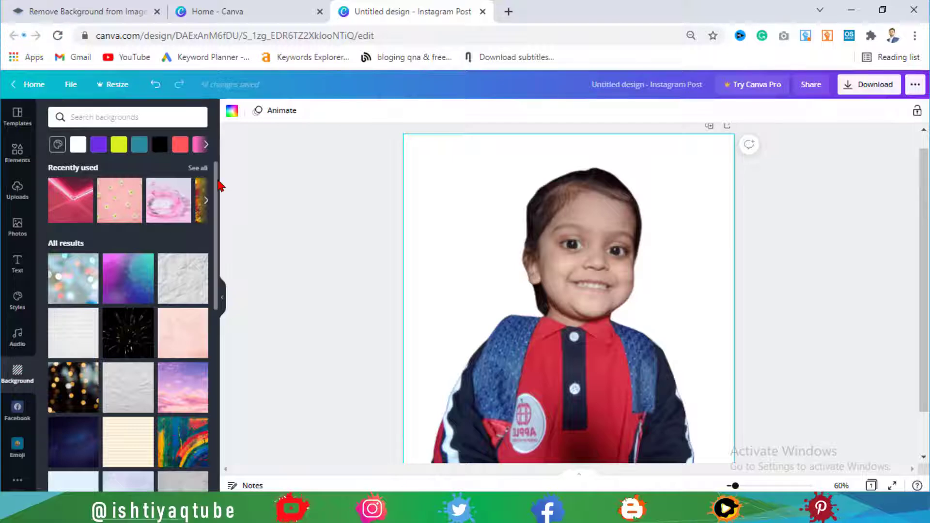
pyautogui.moveTo(219, 185); pyautogui.dragTo(221, 305)
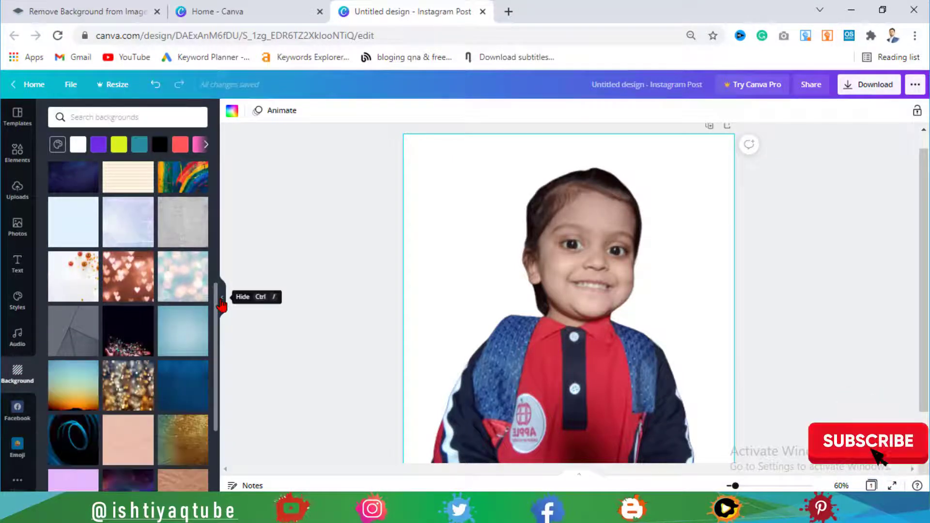
pyautogui.moveTo(222, 304); pyautogui.dragTo(220, 377)
pyautogui.click(68, 416)
pyautogui.click(588, 323)
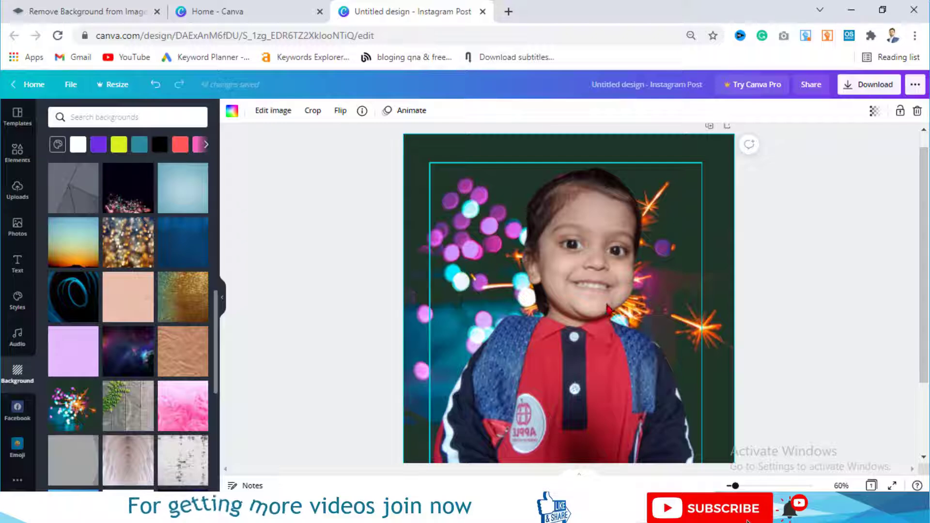
pyautogui.press('Escape')
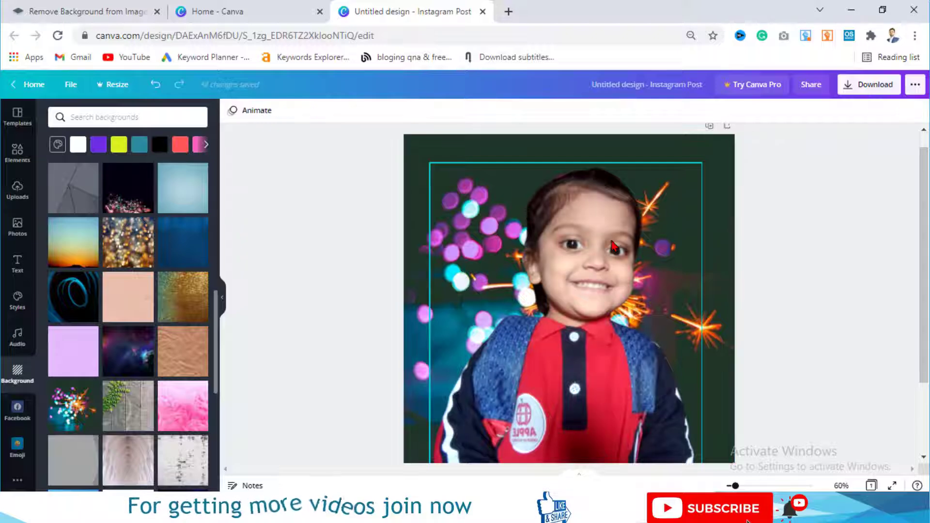
# Duplicate the page with its photo and background as page 2
pyautogui.click(710, 128)
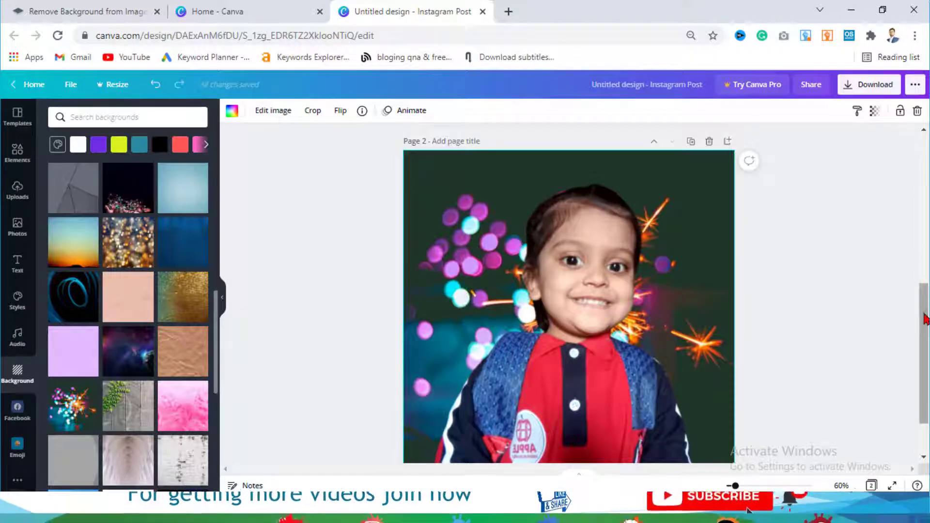
pyautogui.moveTo(926, 311)
pyautogui.mouseDown()
pyautogui.moveTo(926, 329)
pyautogui.moveTo(925, 301)
pyautogui.mouseUp()
pyautogui.click(901, 326)
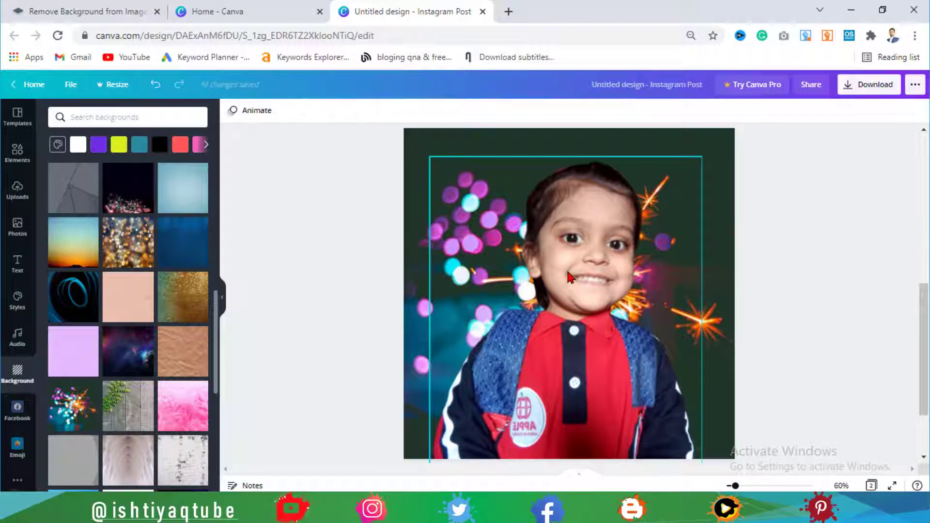
# Search the elements library for "blob with shadow"
pyautogui.click(17, 153)
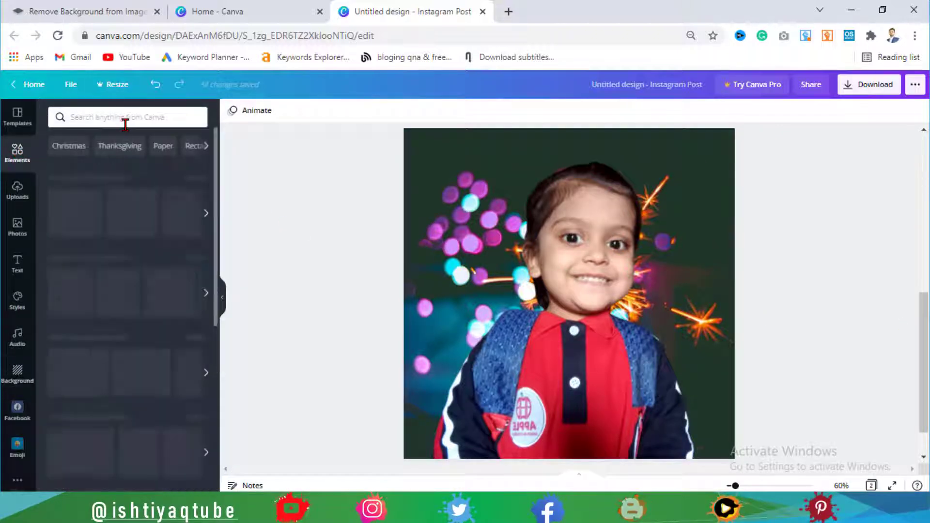
pyautogui.click(125, 121)
pyautogui.write('blo')
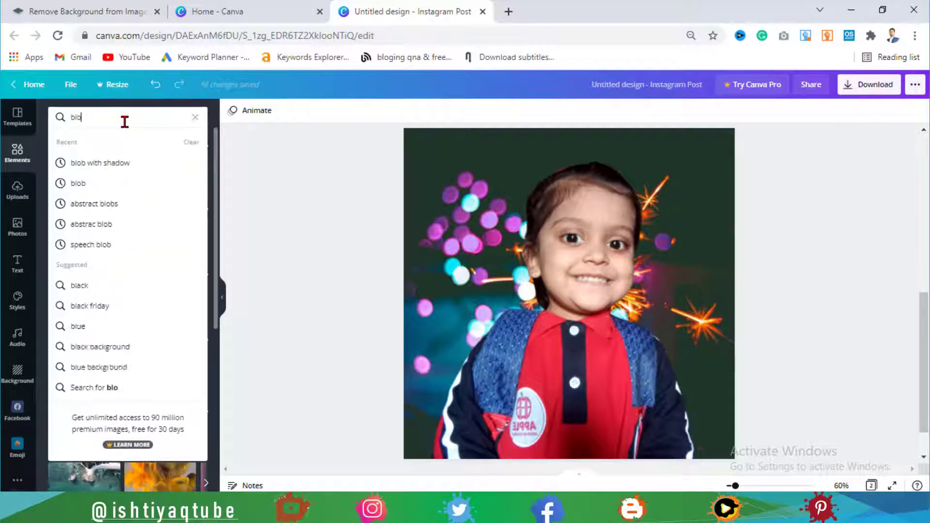
pyautogui.write('b with s')
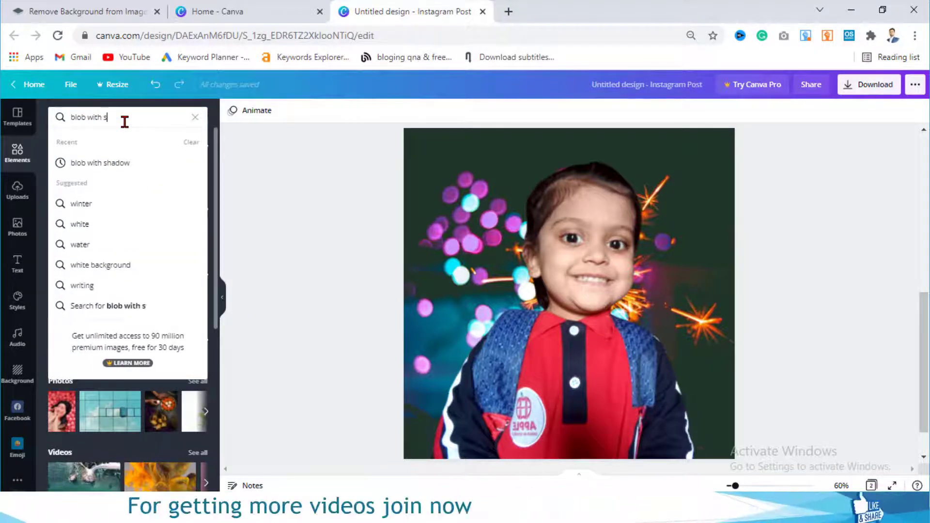
pyautogui.write('hadow')
pyautogui.press('Return')
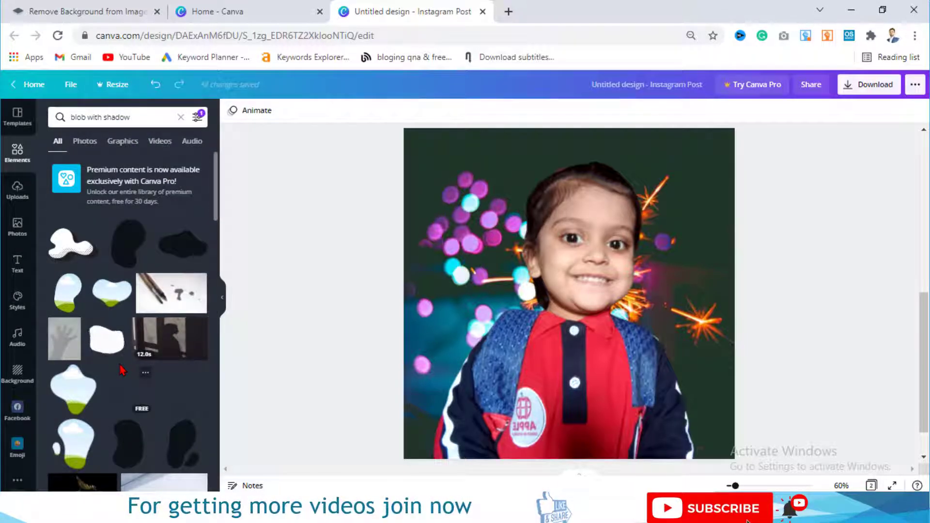
# Add the tall blob-shaped frame to page 2, shrink it over the child's face and rotate it to about -20°
pyautogui.click(65, 302)
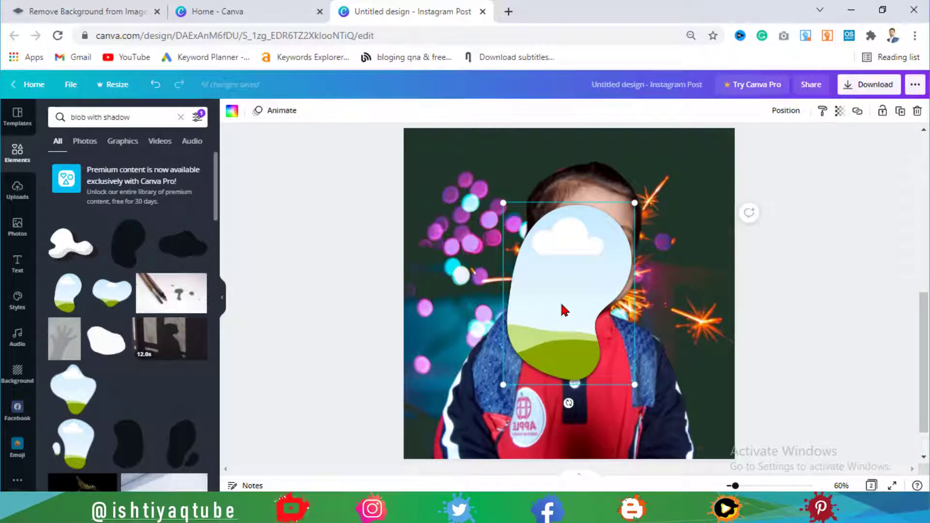
pyautogui.moveTo(561, 290); pyautogui.dragTo(557, 272)
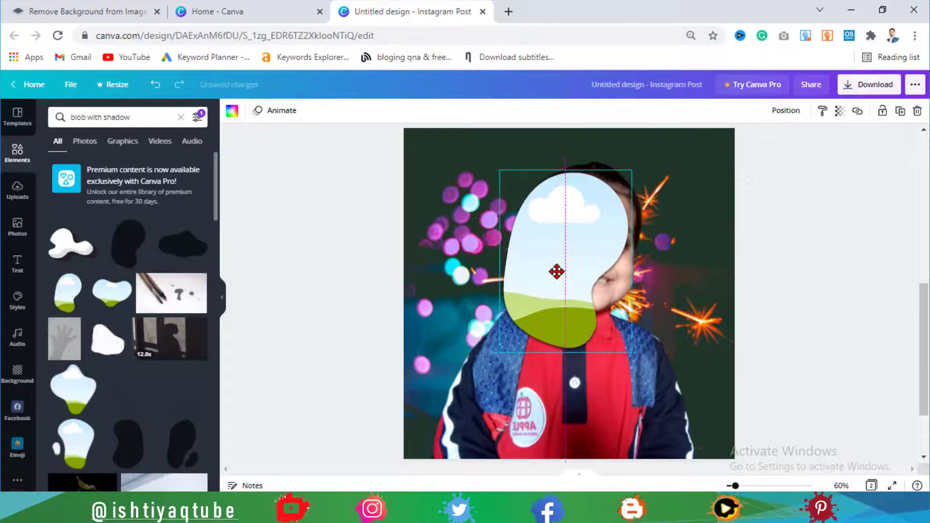
pyautogui.moveTo(499, 357); pyautogui.dragTo(552, 315)
pyautogui.moveTo(585, 231); pyautogui.dragTo(577, 249)
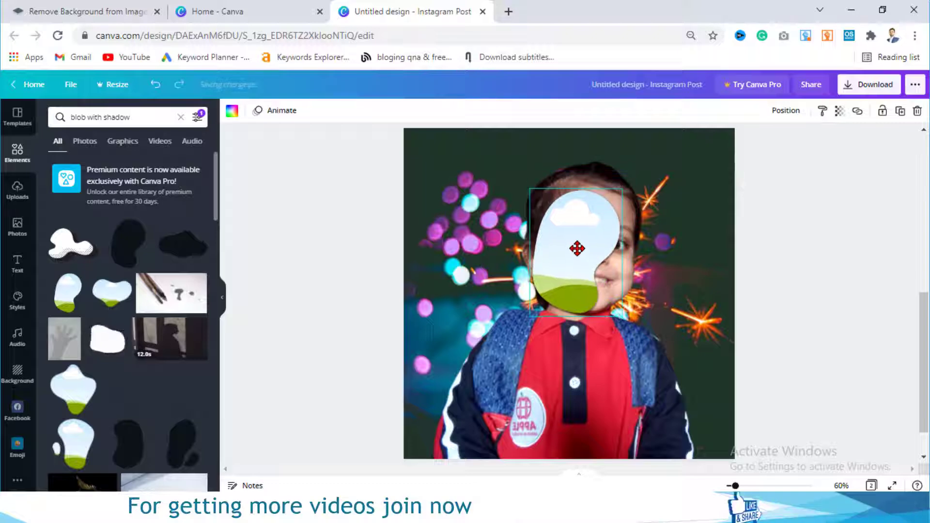
pyautogui.moveTo(575, 334); pyautogui.dragTo(603, 337)
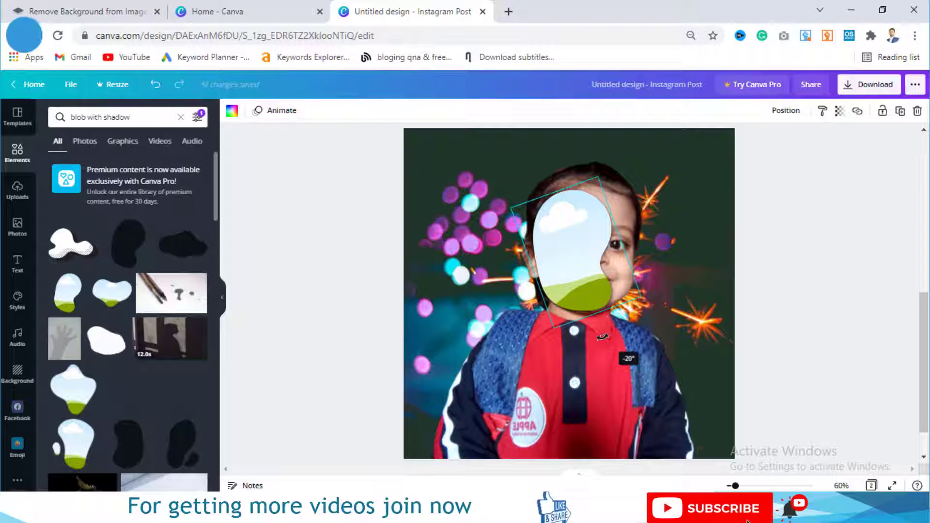
pyautogui.moveTo(600, 178); pyautogui.dragTo(600, 175)
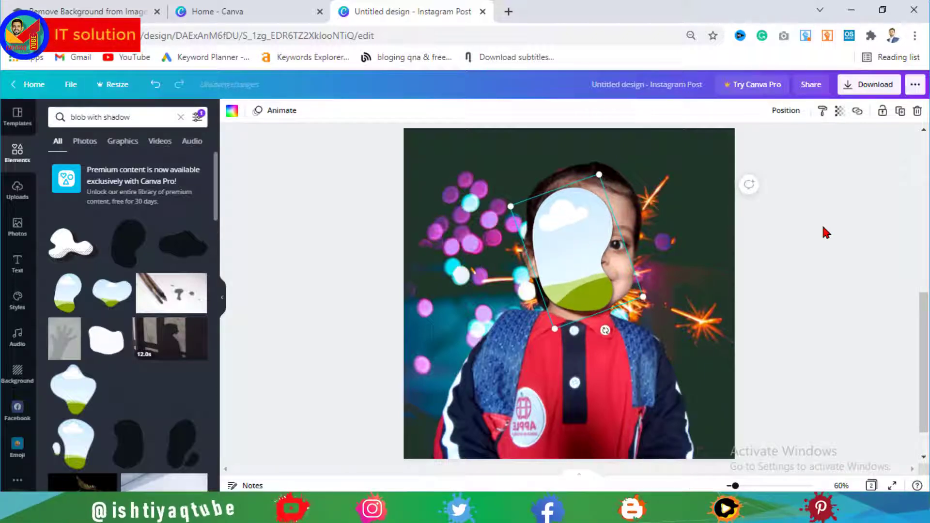
# Place a copy of the blob frame slightly below and right of the original, and fill it with the photo's light brown colour
pyautogui.hotkey('shift', 'Down')
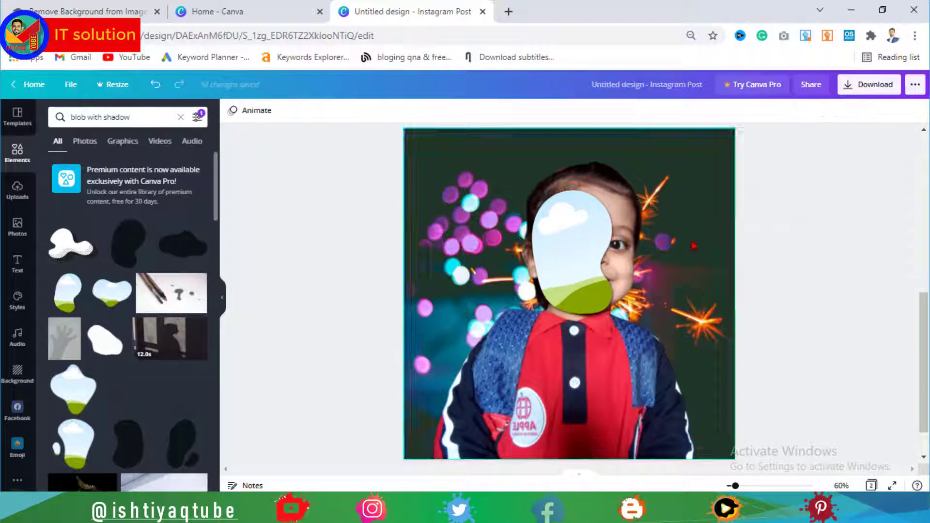
pyautogui.hotkey('shift', 'Down')
pyautogui.hotkey('shift', 'Down')
pyautogui.hotkey('shift', 'Right')
pyautogui.hotkey('shift', 'Right')
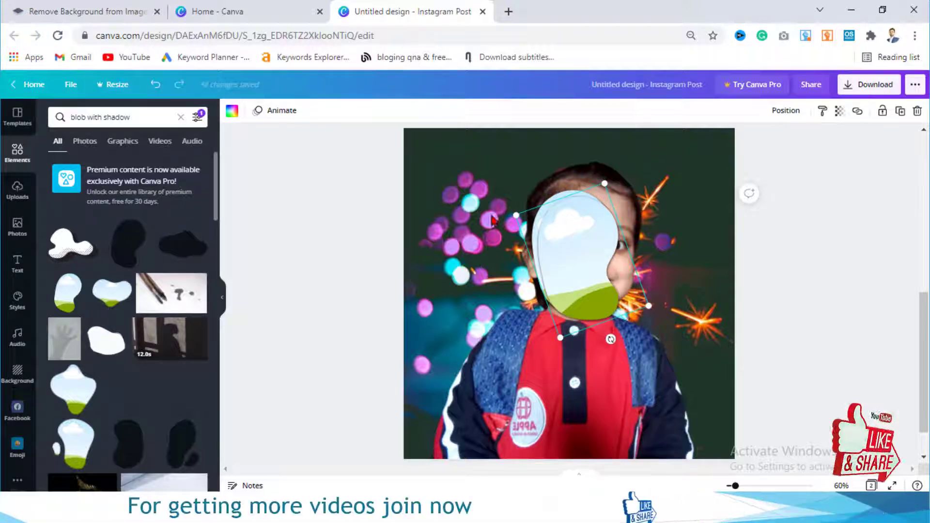
pyautogui.click(232, 111)
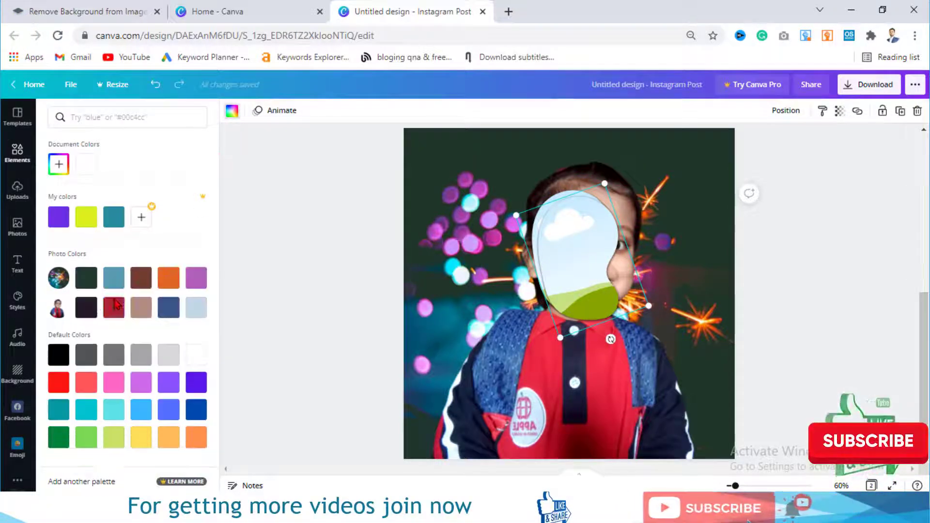
pyautogui.click(139, 316)
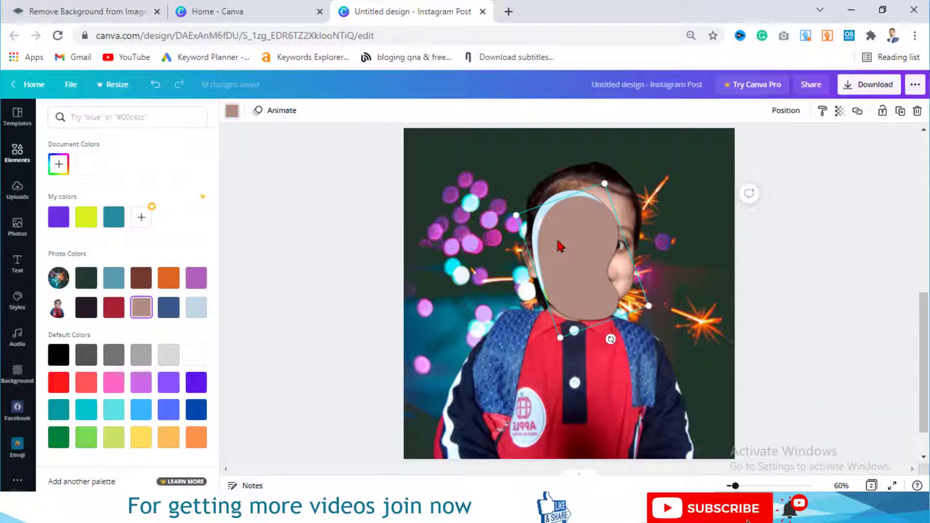
# Offset another copy of the brown blob slightly right and down, and fill it with the photo's darkest colour
pyautogui.hotkey('shift', 'Right')
pyautogui.hotkey('shift', 'Right')
pyautogui.hotkey('shift', 'Down')
pyautogui.hotkey('shift', 'Down')
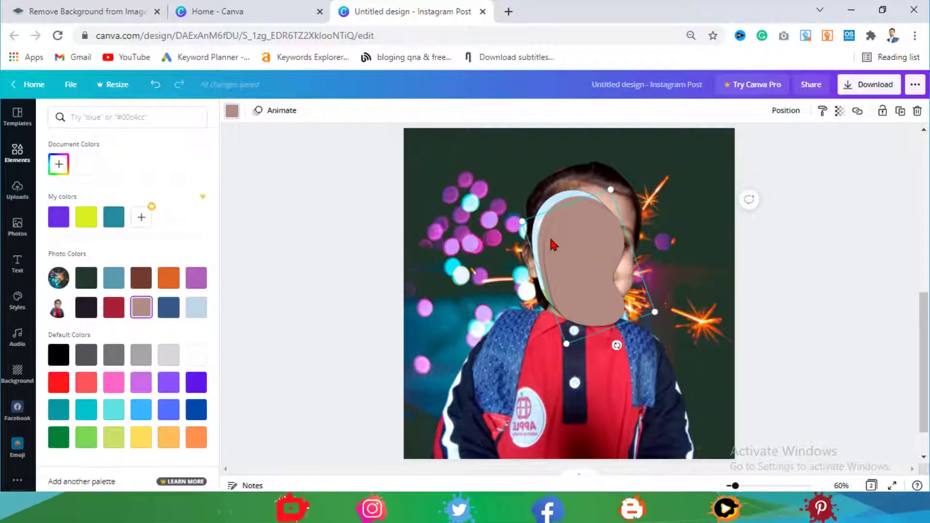
pyautogui.click(232, 113)
pyautogui.click(231, 112)
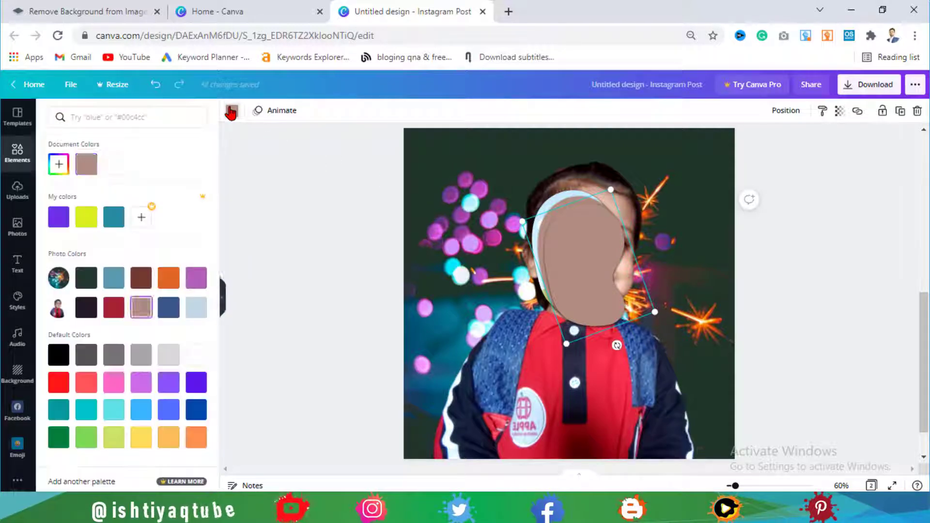
pyautogui.click(84, 311)
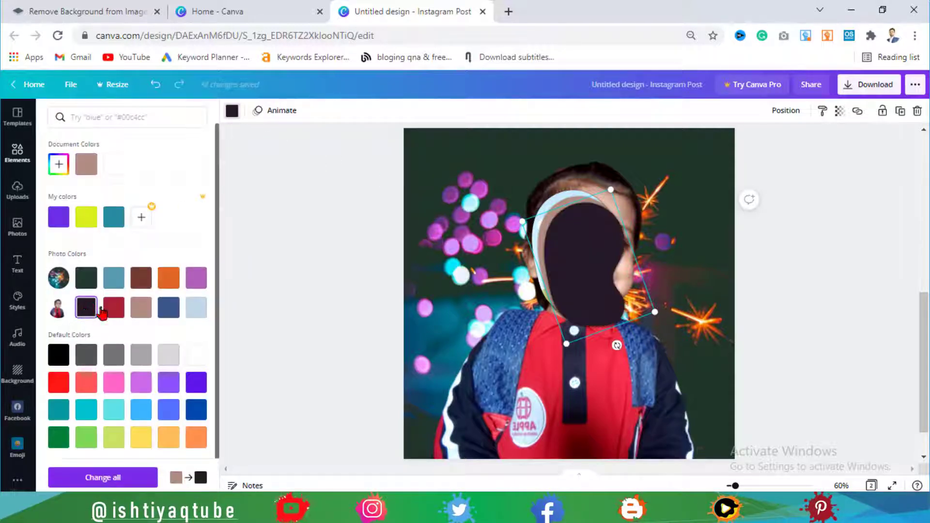
# Move the dark and brown blobs together to the child's shoulder beside the face, nudging the brown one into a thin rim behind the dark one
pyautogui.moveTo(590, 274); pyautogui.dragTo(666, 343)
pyautogui.click(651, 337)
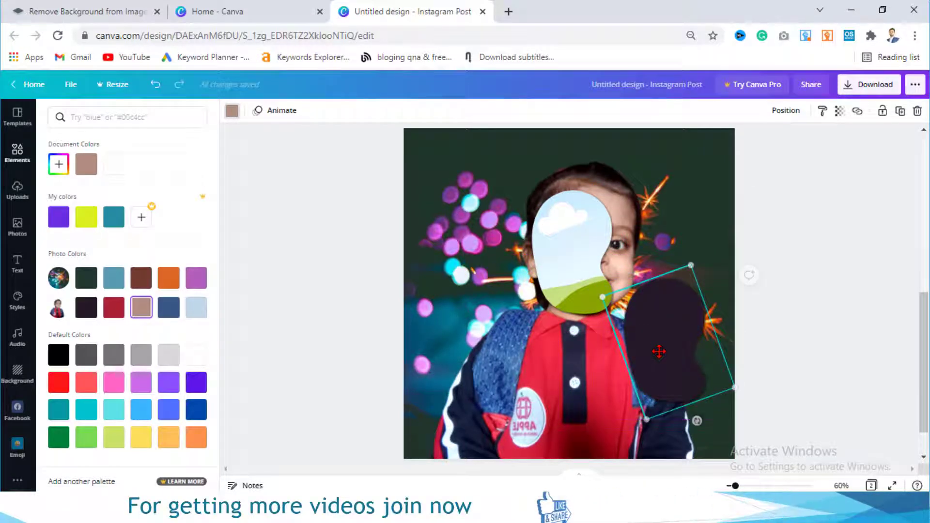
pyautogui.press('Right')
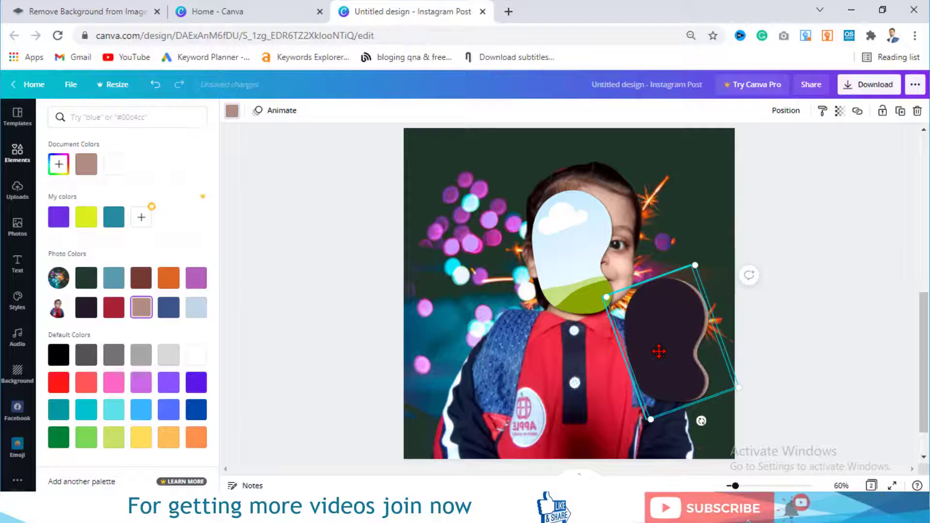
pyautogui.press('Up')
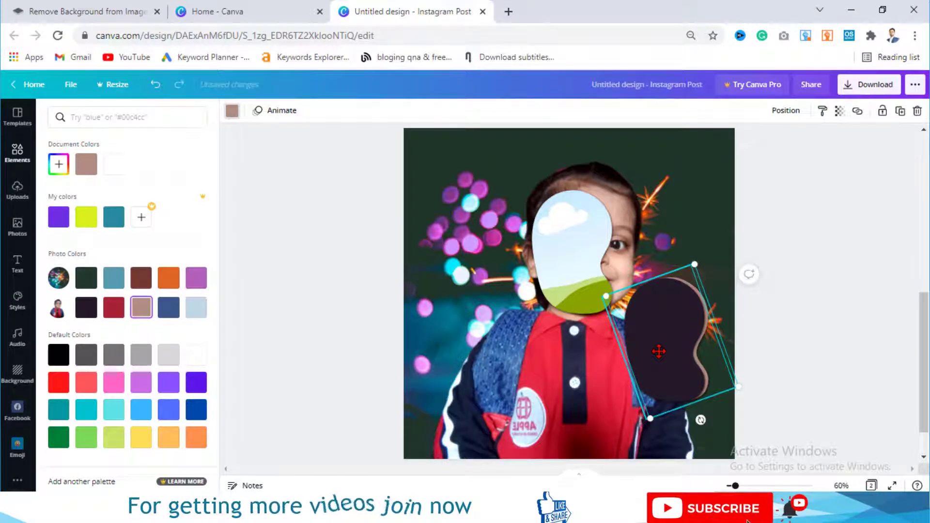
pyautogui.press('Left')
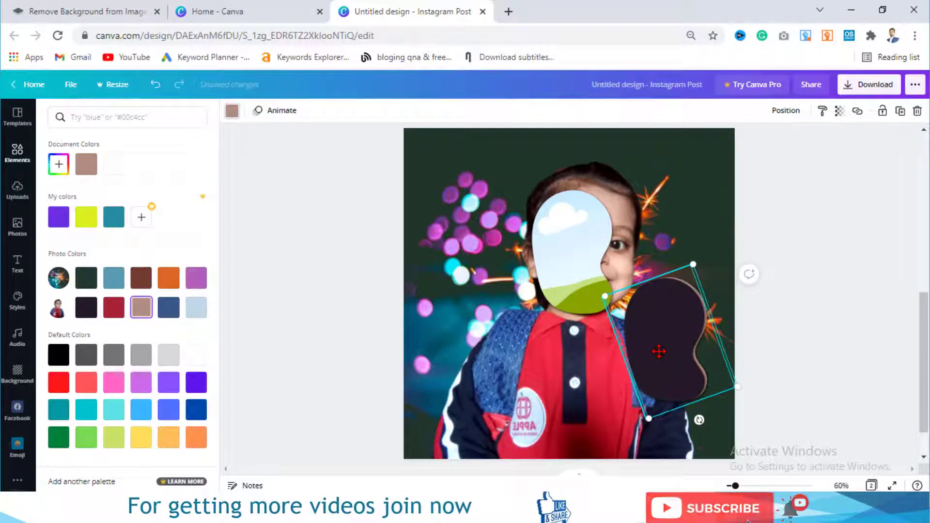
# Select the dark and brown blobs together and group them
pyautogui.moveTo(832, 314); pyautogui.dragTo(714, 385)
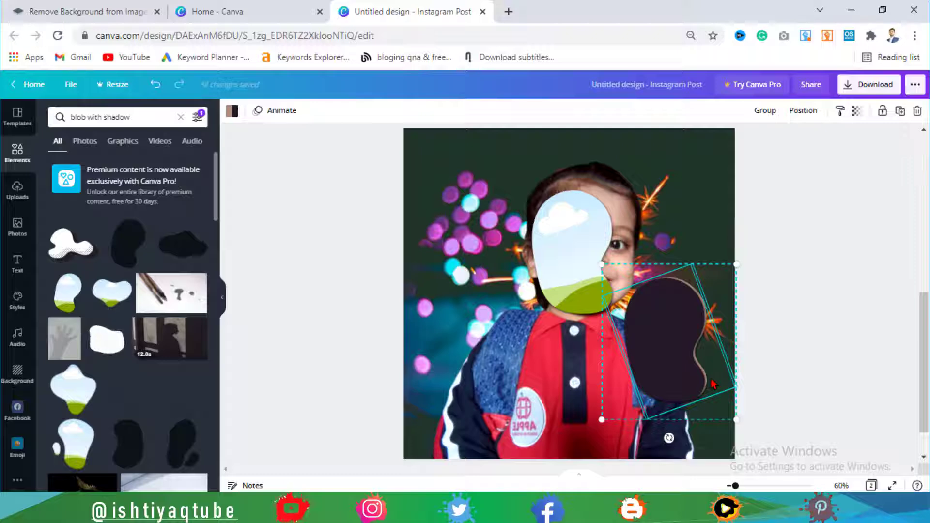
pyautogui.click(765, 111)
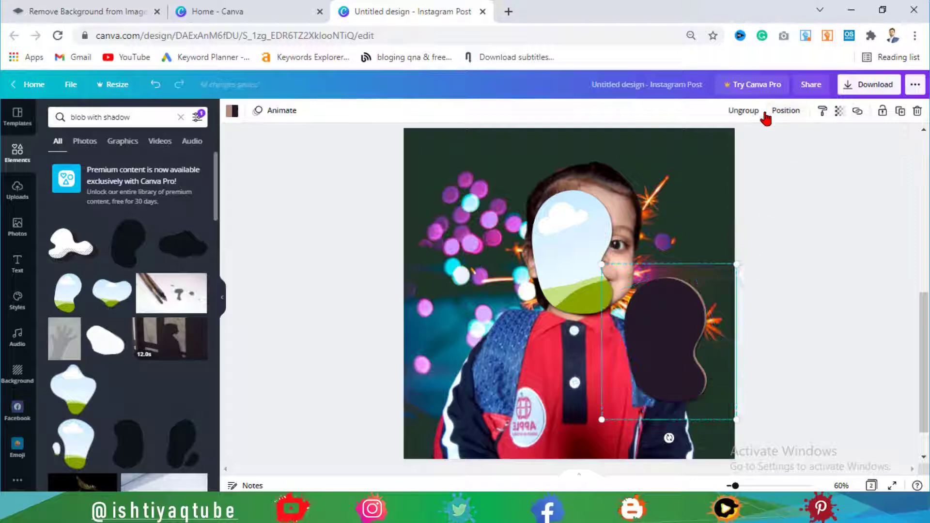
pyautogui.click(792, 280)
# Move the grouped blobs over the frame on the child's face and send the group backward behind the frame
pyautogui.click(671, 357)
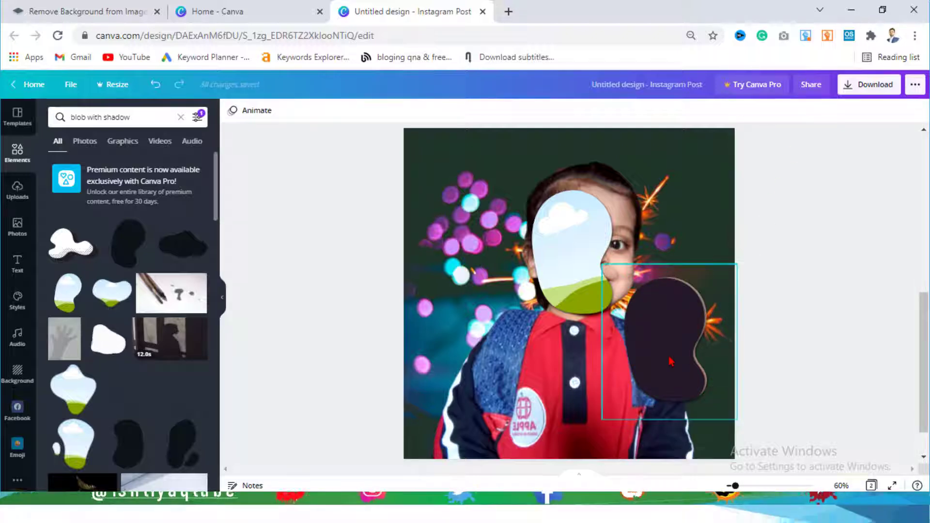
pyautogui.moveTo(654, 343); pyautogui.dragTo(576, 268)
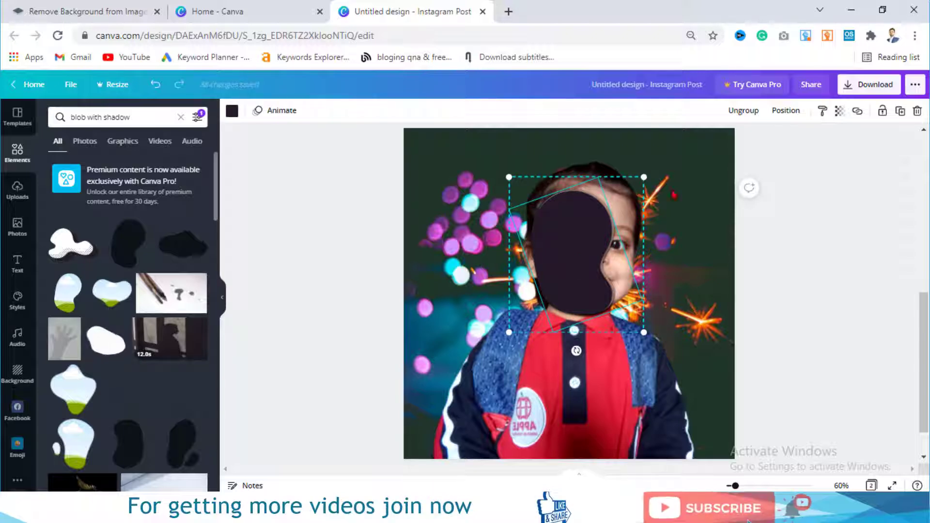
pyautogui.click(787, 111)
pyautogui.click(759, 142)
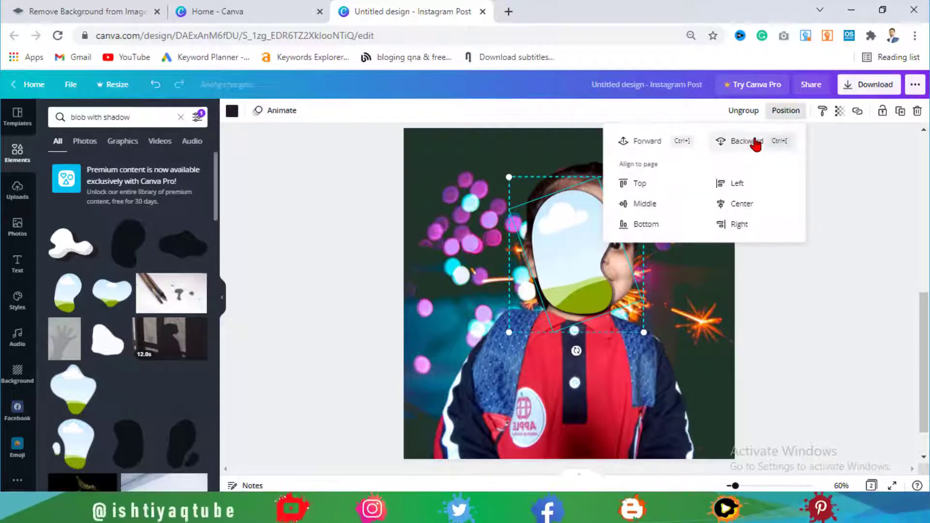
pyautogui.click(821, 264)
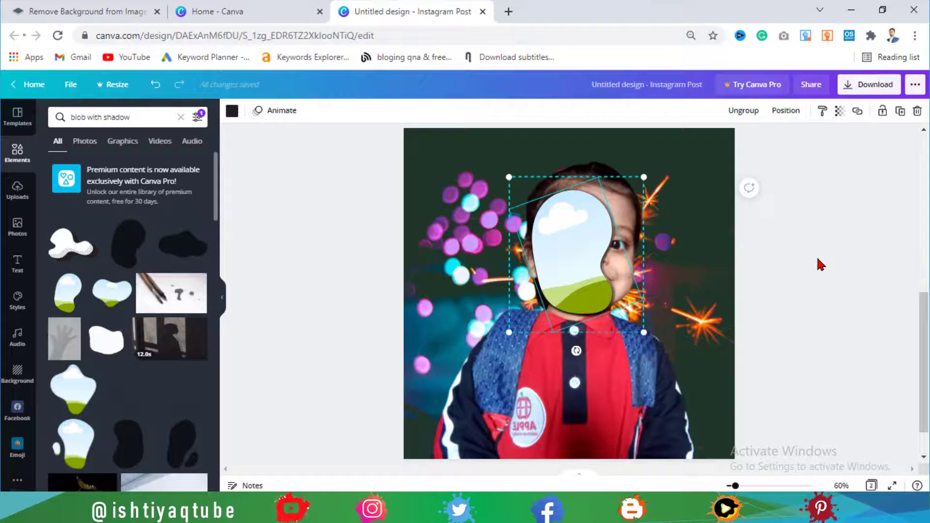
# Nudge the blob frame slightly left so a dark rim shows along its right edge
pyautogui.click(821, 264)
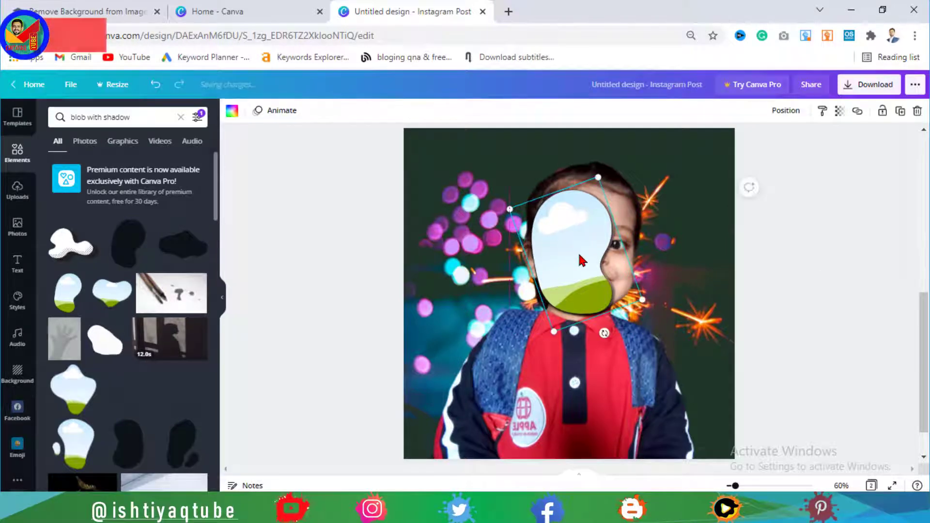
pyautogui.hotkey('shift', 'Left')
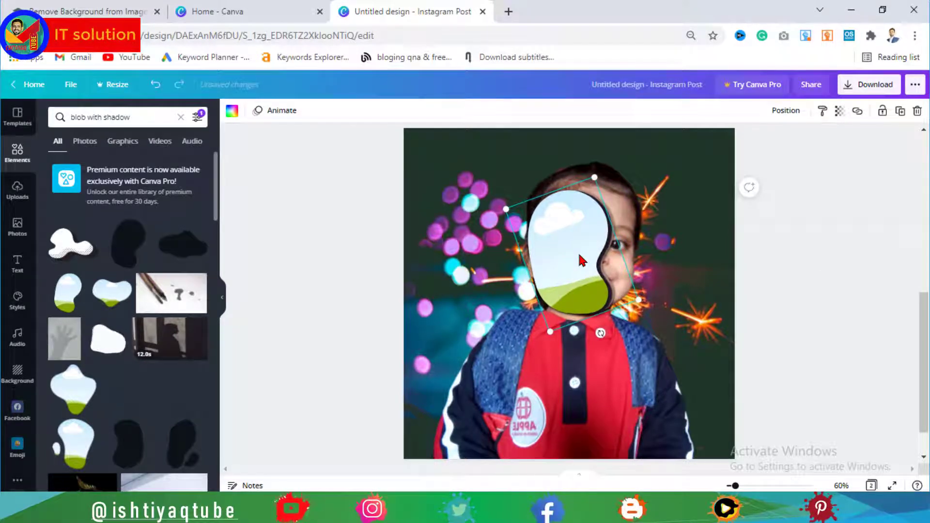
pyautogui.click(847, 226)
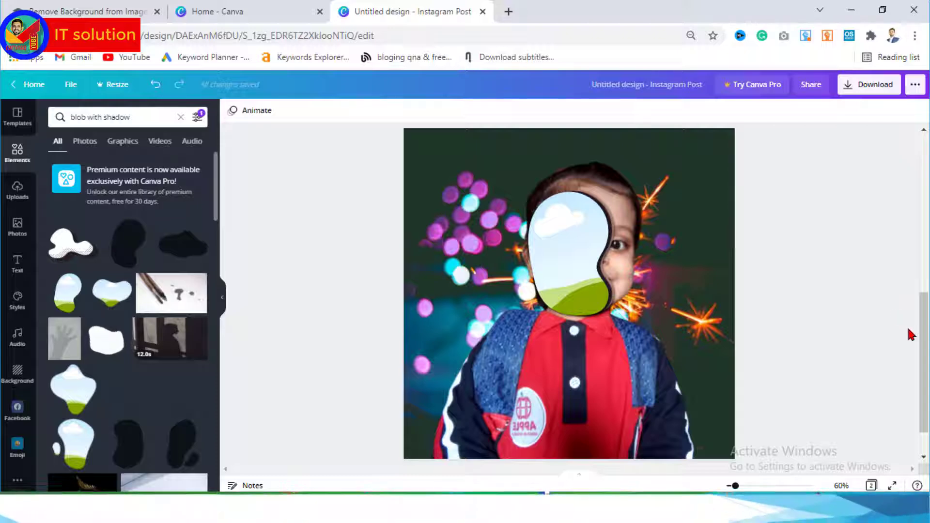
# Bring the child's cut-out photo from page 1 to page 2, tilt it clockwise by about 20° and place it into the blob frame
pyautogui.moveTo(923, 315); pyautogui.dragTo(916, 219)
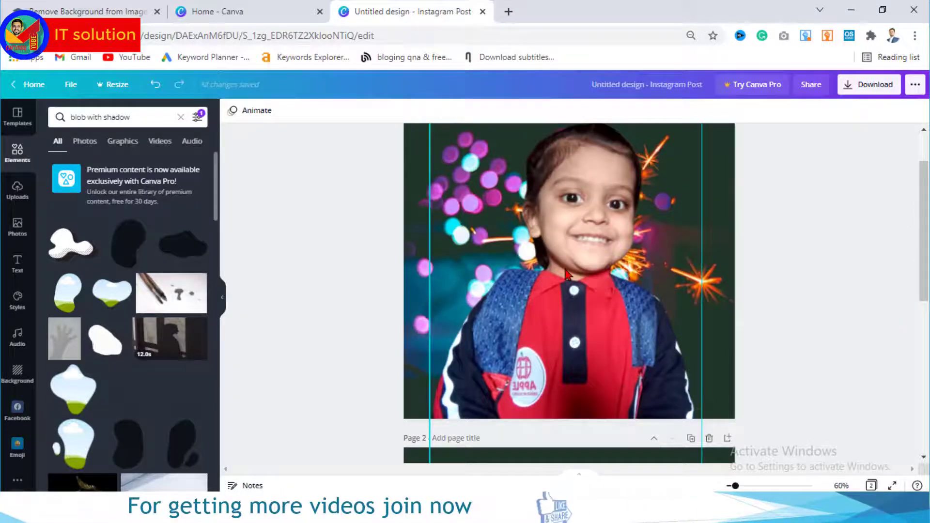
pyautogui.moveTo(567, 275); pyautogui.dragTo(577, 499)
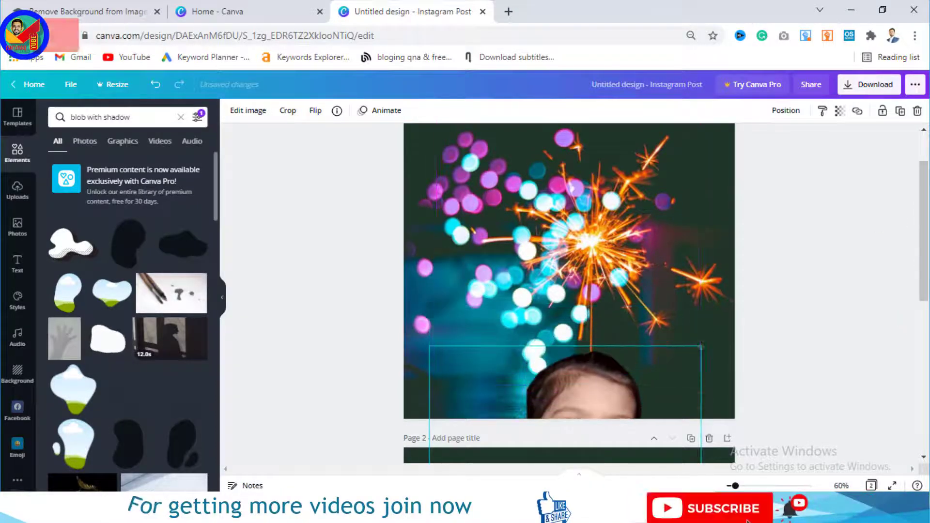
pyautogui.moveTo(926, 291); pyautogui.dragTo(927, 390)
pyautogui.click(567, 335)
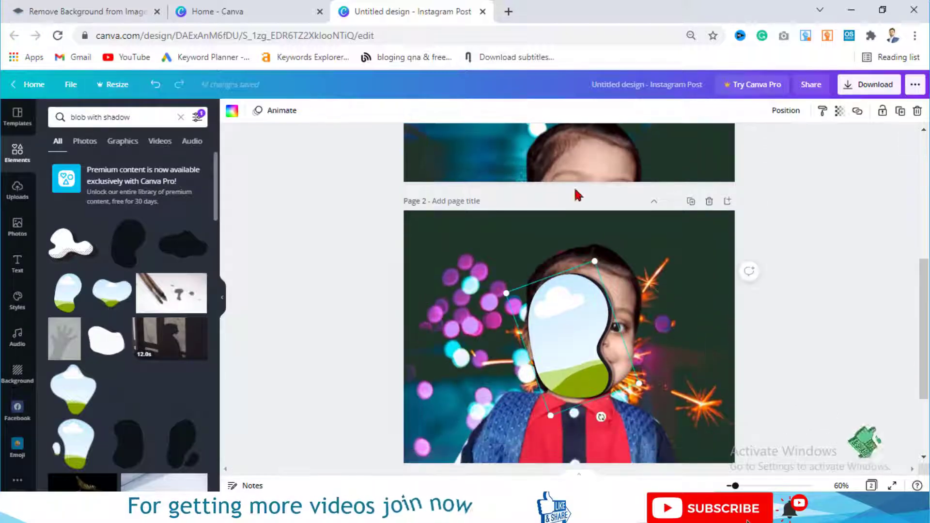
pyautogui.moveTo(592, 151); pyautogui.dragTo(514, 272)
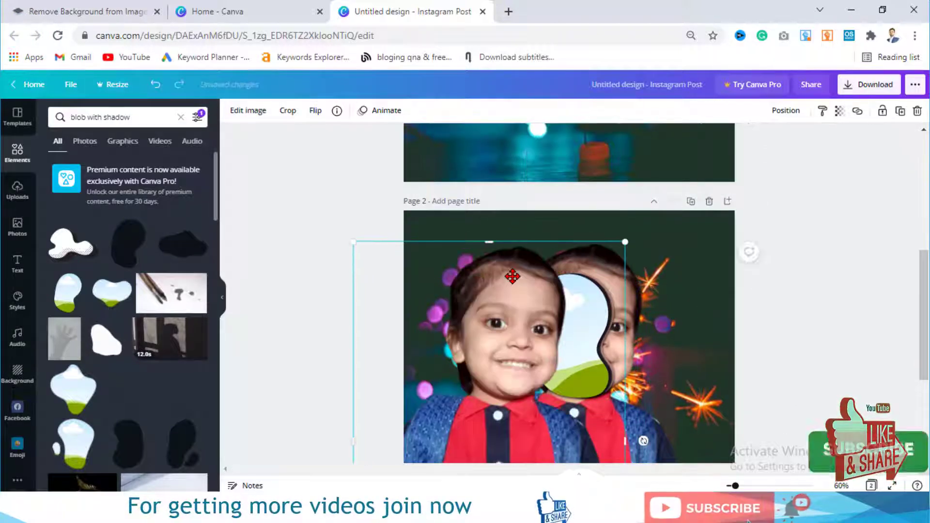
pyautogui.moveTo(644, 439); pyautogui.dragTo(580, 464)
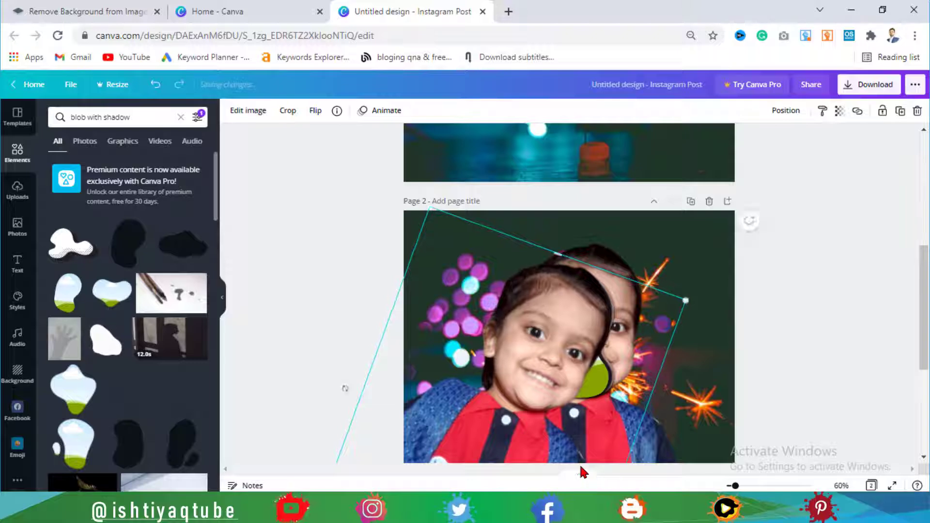
pyautogui.moveTo(549, 354); pyautogui.dragTo(577, 334)
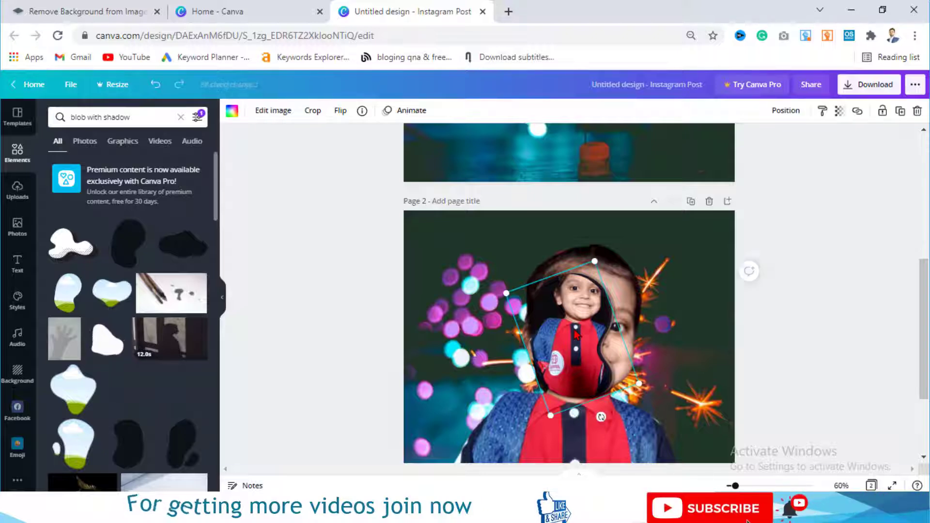
# Open the framed photo's crop, enlarge the image and position it roughly over the child's face
pyautogui.doubleClick(577, 334)
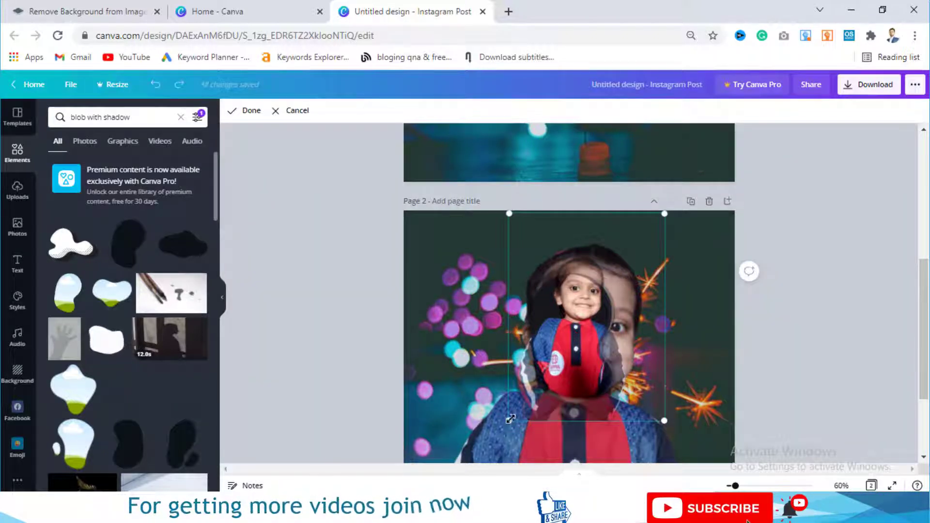
pyautogui.moveTo(511, 420); pyautogui.dragTo(427, 489)
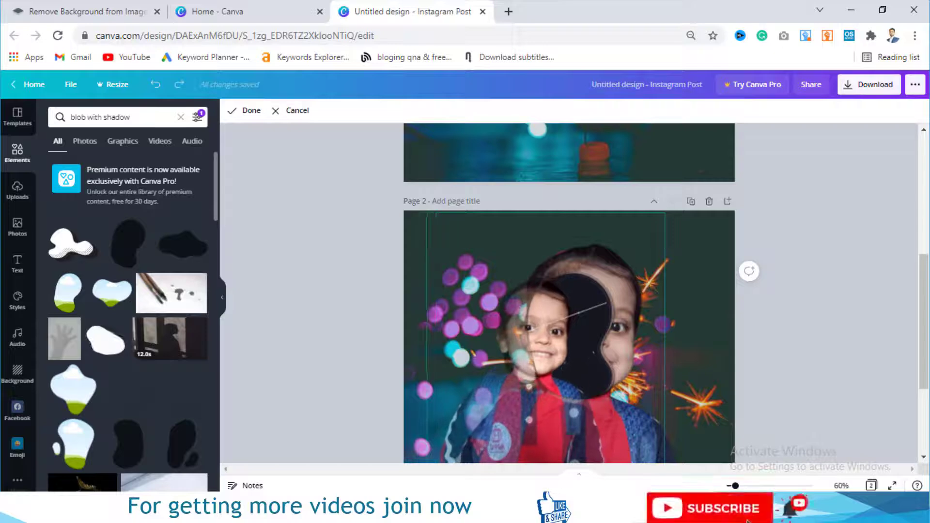
pyautogui.moveTo(665, 214); pyautogui.dragTo(729, 129)
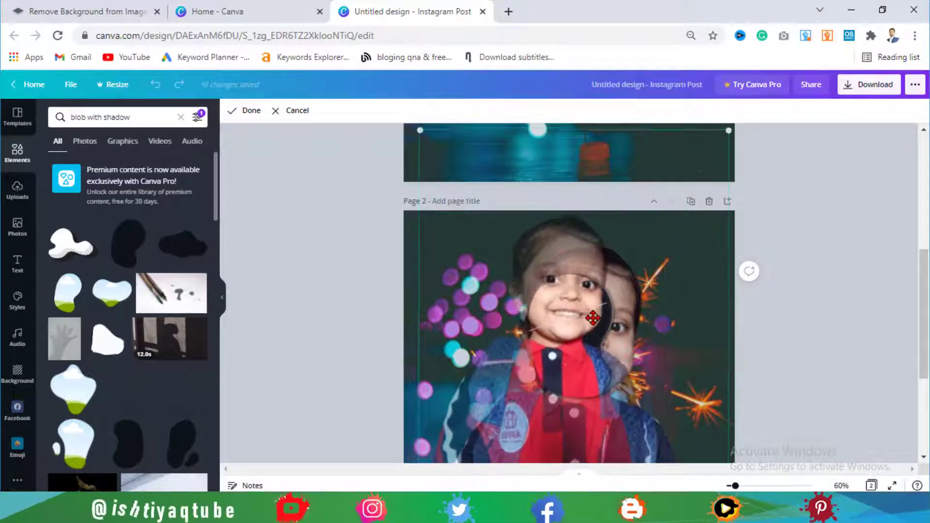
pyautogui.moveTo(592, 318); pyautogui.dragTo(612, 345)
pyautogui.moveTo(752, 162); pyautogui.dragTo(765, 149)
pyautogui.moveTo(591, 311); pyautogui.dragTo(601, 330)
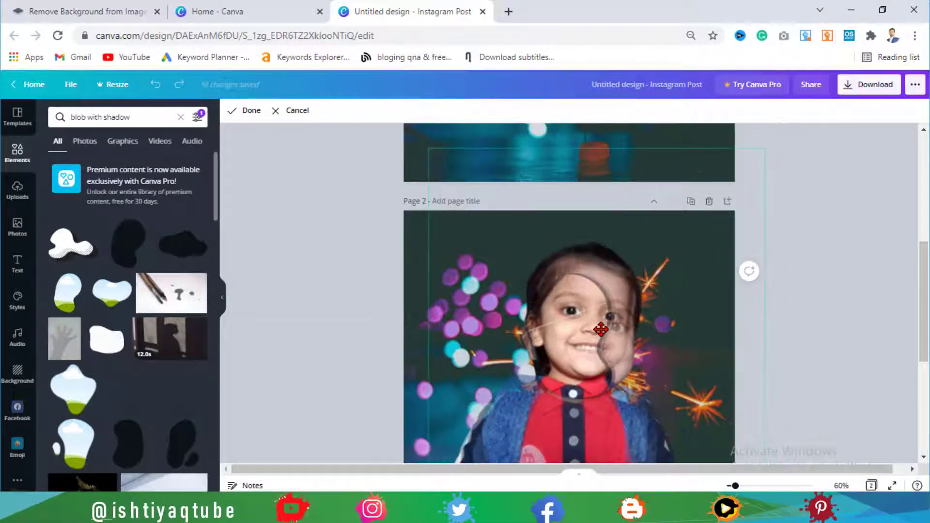
# Fine-tune the size and position of the image inside the frame to match the face beneath, and finish the crop
pyautogui.moveTo(767, 149); pyautogui.dragTo(814, 138)
pyautogui.moveTo(637, 271); pyautogui.dragTo(632, 301)
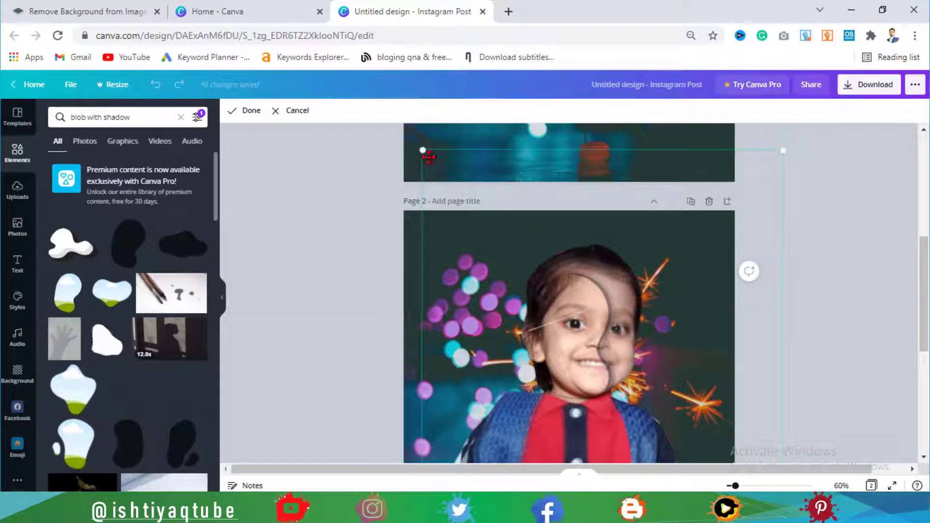
pyautogui.moveTo(429, 157); pyautogui.dragTo(412, 144)
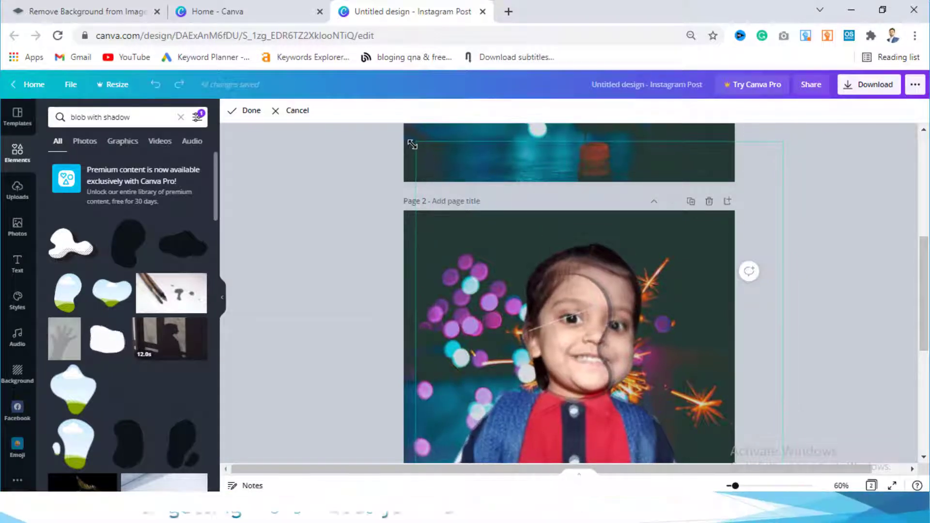
pyautogui.moveTo(640, 283); pyautogui.dragTo(643, 297)
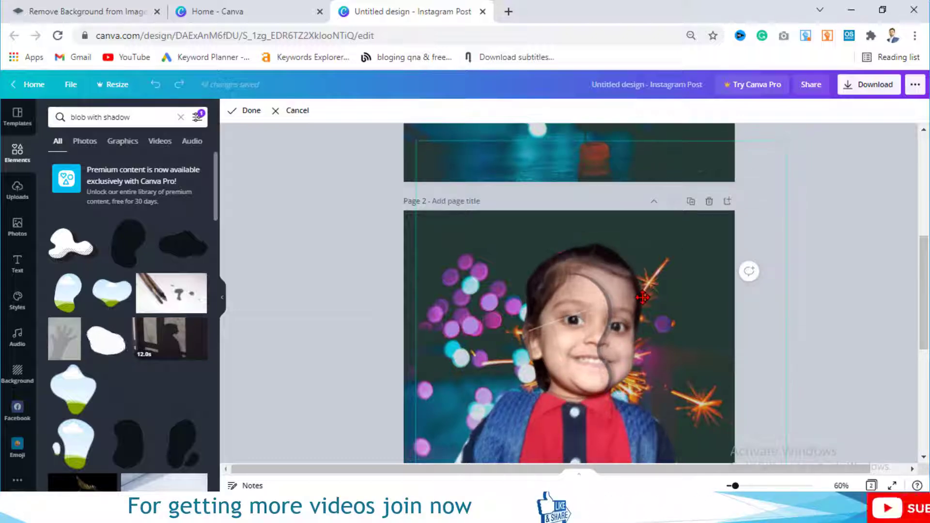
pyautogui.click(830, 271)
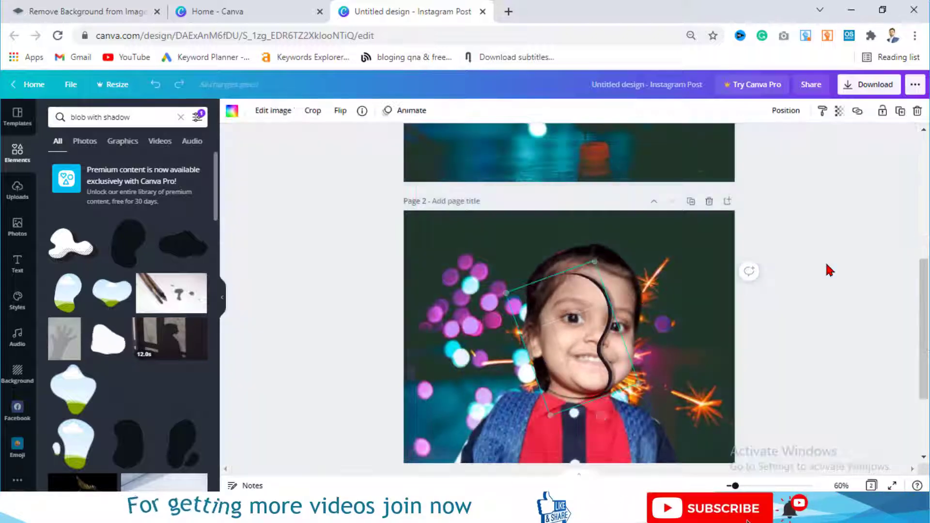
pyautogui.click(830, 270)
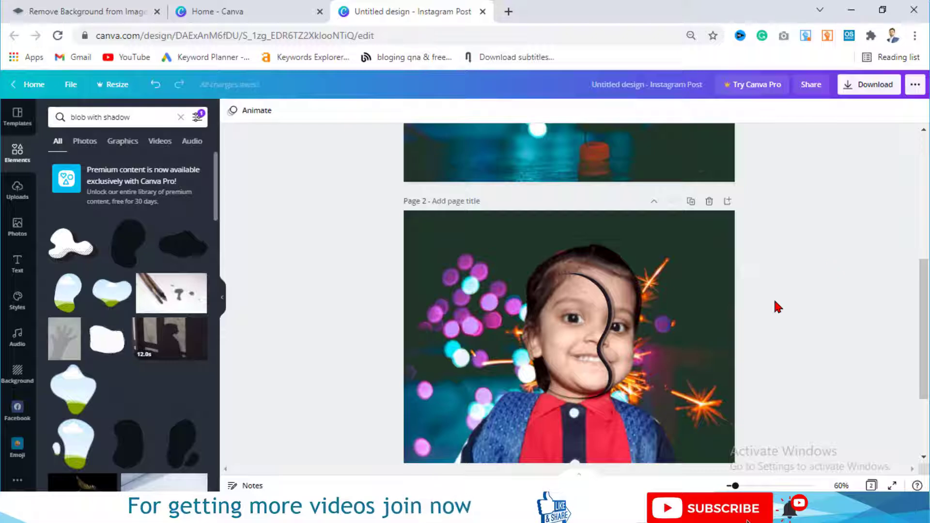
# Search the elements for "flowers" and add the curved garland with pink, white and purple flowers to page 2
pyautogui.moveTo(929, 293); pyautogui.dragTo(928, 324)
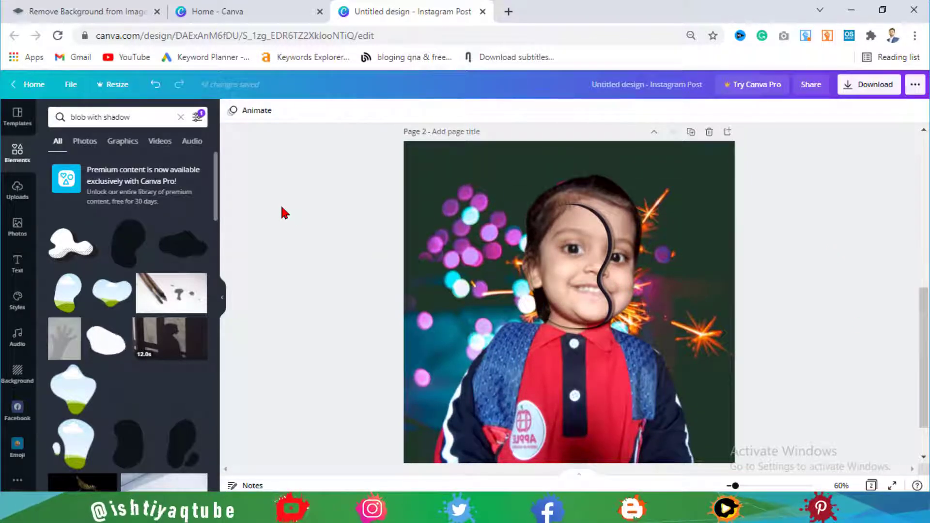
pyautogui.click(144, 117)
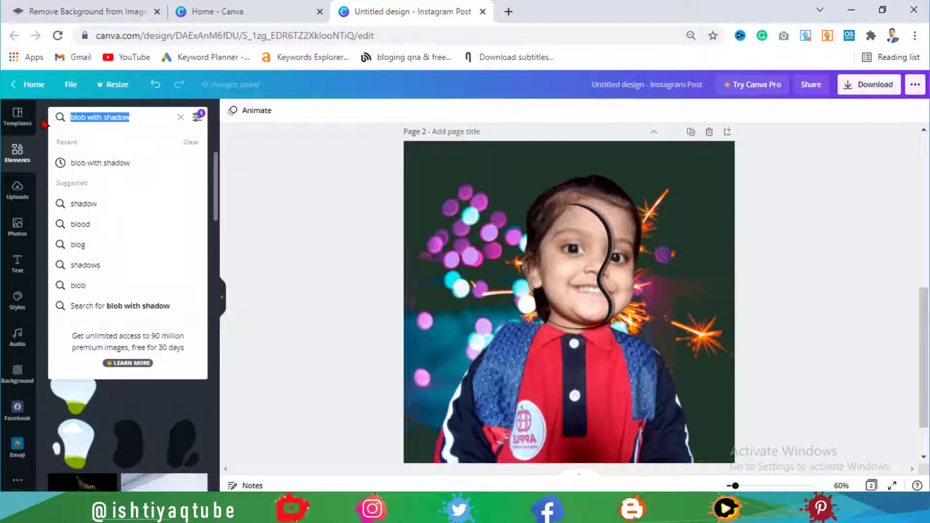
pyautogui.write('flowers')
pyautogui.press('Return')
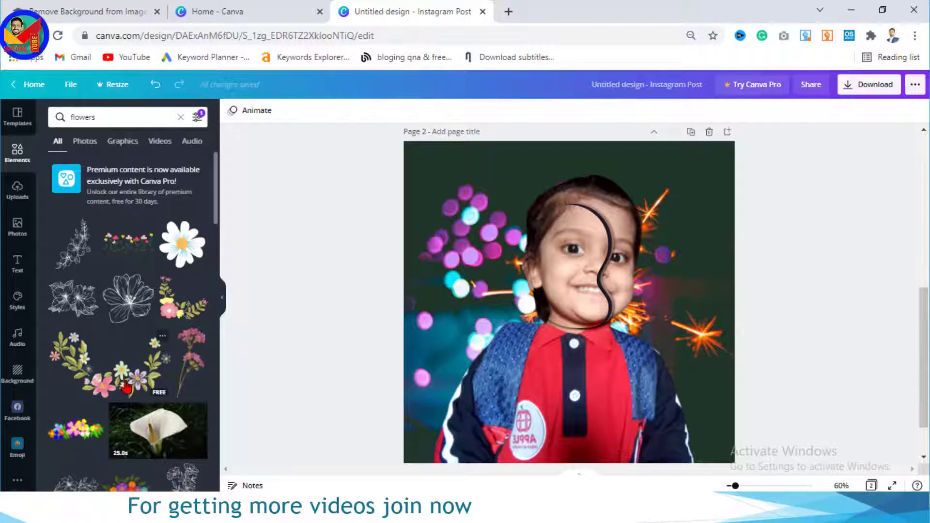
pyautogui.click(107, 365)
# Shrink and rotate the flower garland, place it along the left side of the child's face and nudge it slightly right
pyautogui.moveTo(692, 375); pyautogui.dragTo(602, 326)
pyautogui.moveTo(518, 345); pyautogui.dragTo(526, 272)
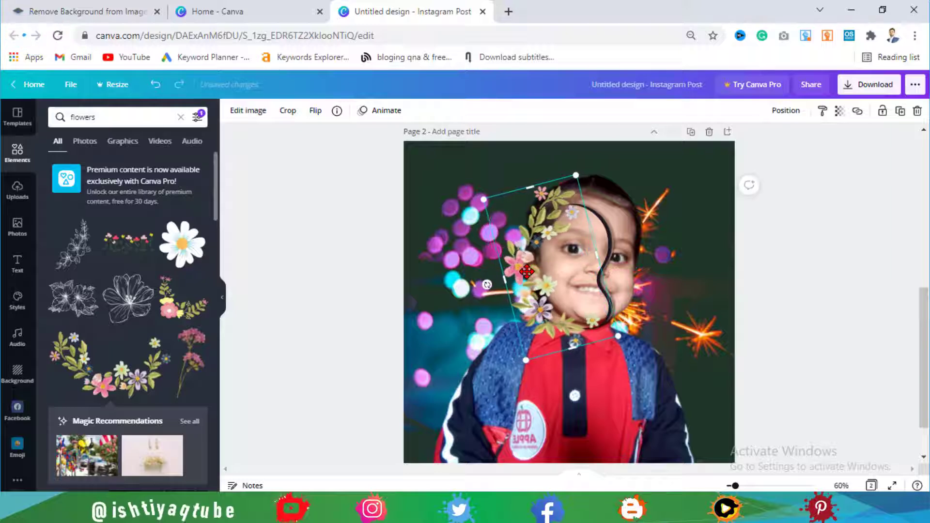
pyautogui.hotkey('shift', 'Right')
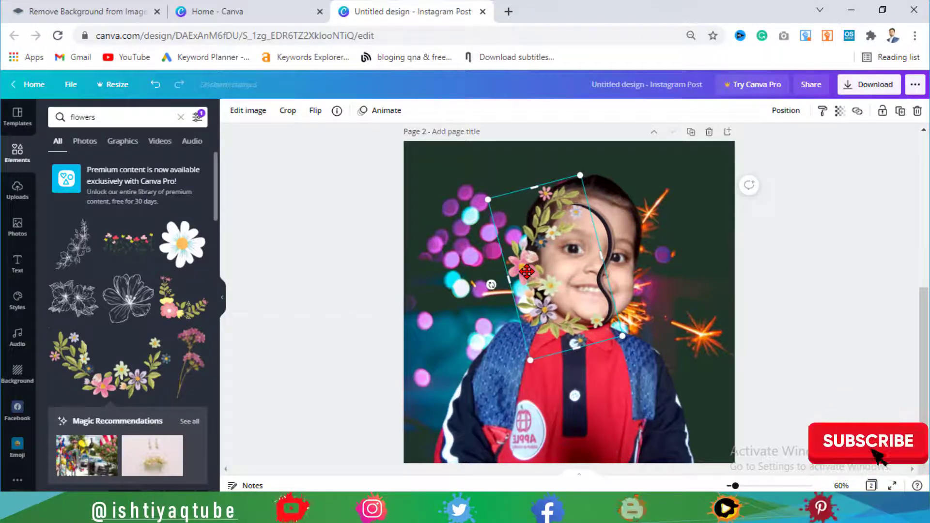
pyautogui.hotkey('shift', 'Right')
pyautogui.hotkey('shift', 'Right')
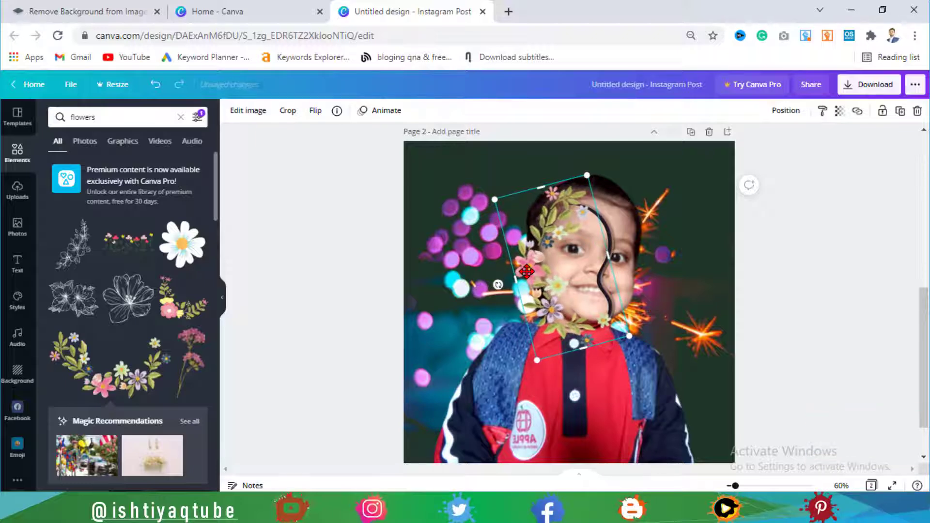
# Send the flower garland backward one layer behind the framed face photo
pyautogui.click(783, 112)
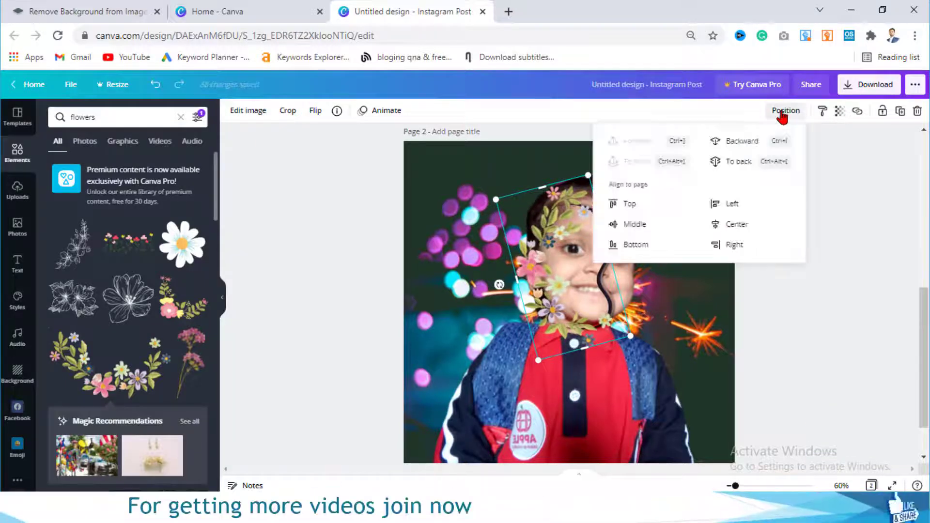
pyautogui.click(748, 145)
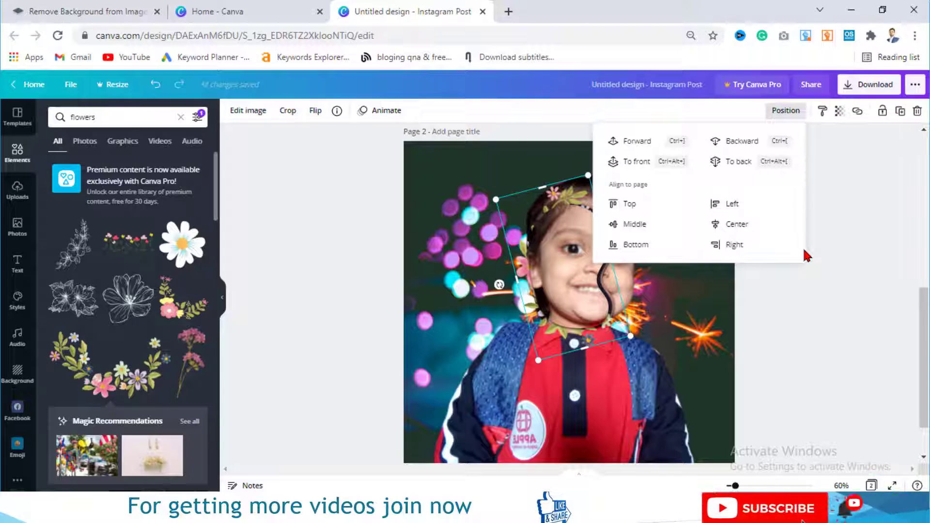
pyautogui.click(846, 328)
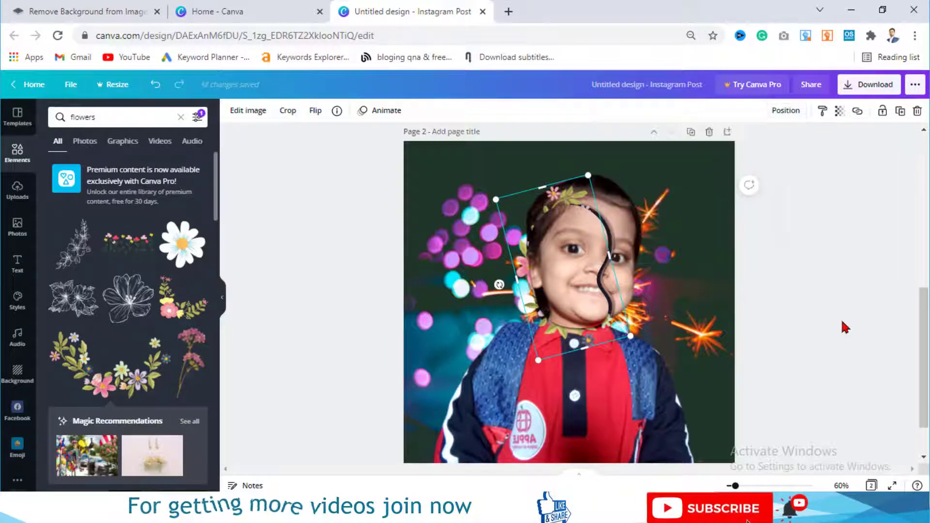
pyautogui.click(831, 324)
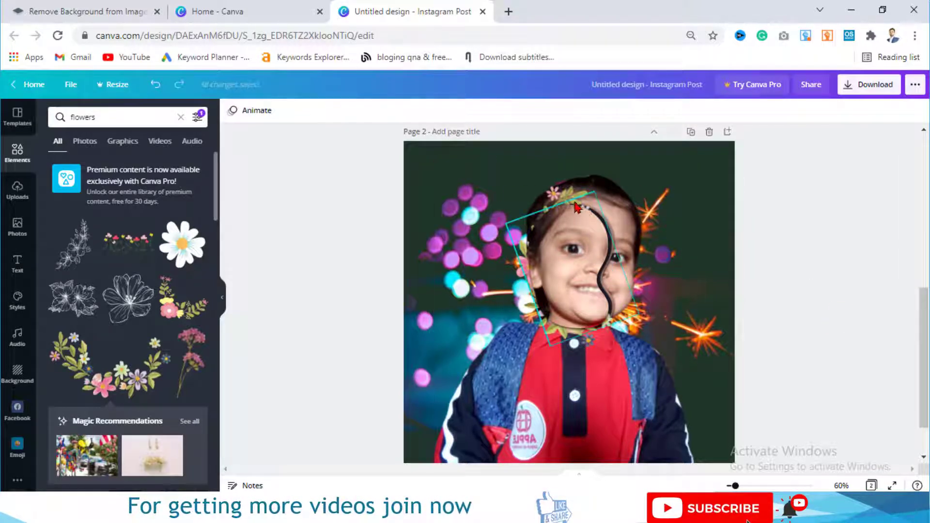
# Nudge the flower garland slightly left so more of its flowers emerge from behind the face
pyautogui.hotkey('shift', 'Left')
pyautogui.hotkey('shift', 'Left')
pyautogui.hotkey('shift', 'Left')
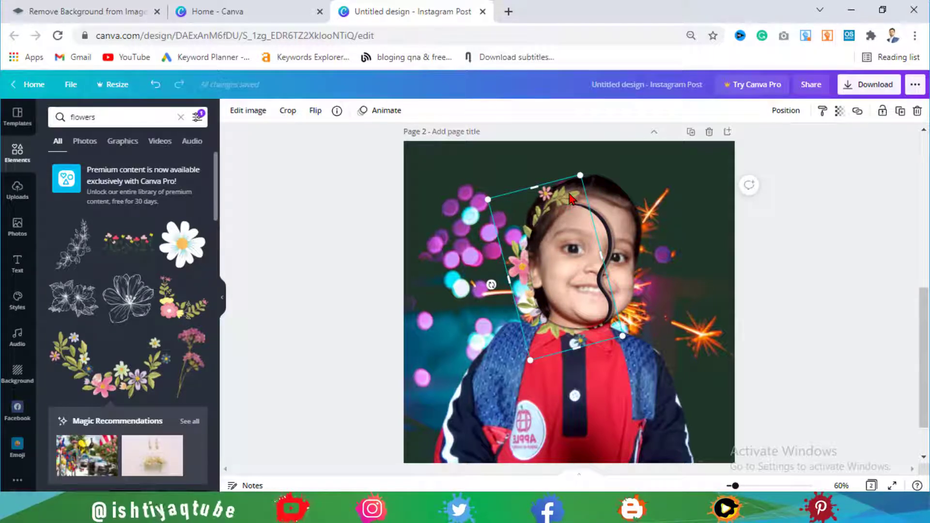
# Add the multicoloured flower strip to page 2, shrink it and tilt it along the upper-left edge of the child's face
pyautogui.click(274, 257)
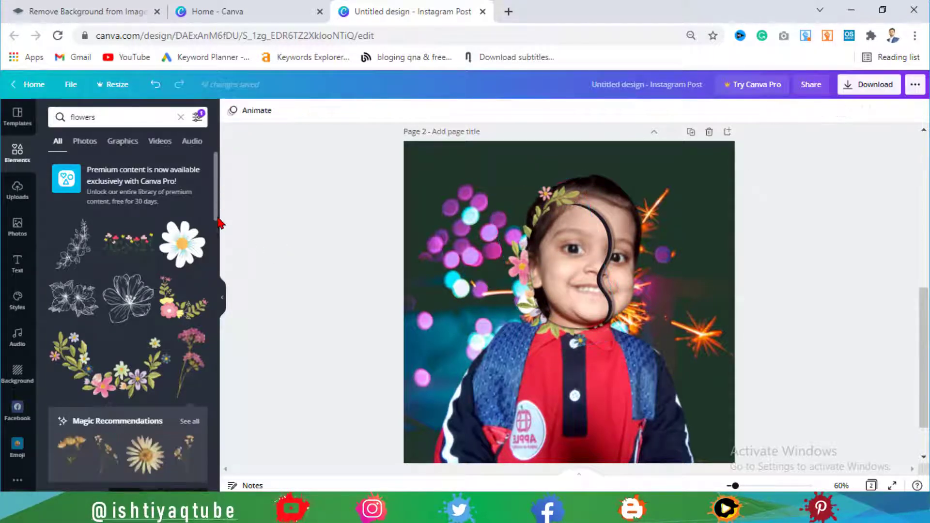
pyautogui.scroll(-5, 219, 223)
pyautogui.click(72, 264)
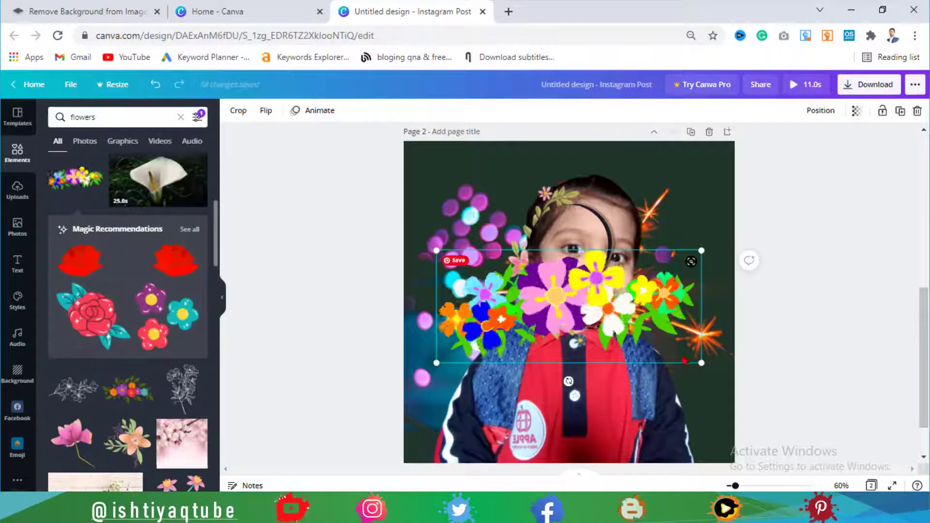
pyautogui.moveTo(701, 363); pyautogui.dragTo(545, 280)
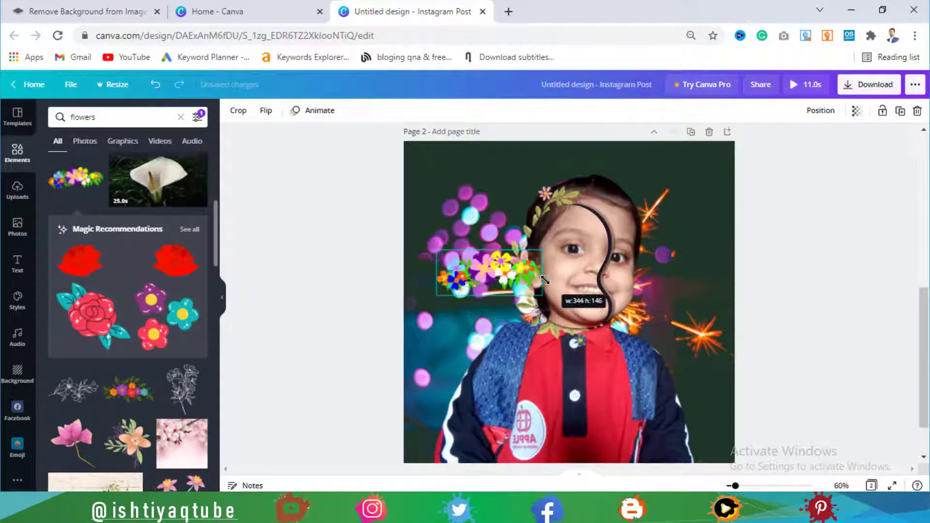
pyautogui.moveTo(490, 310); pyautogui.dragTo(564, 243)
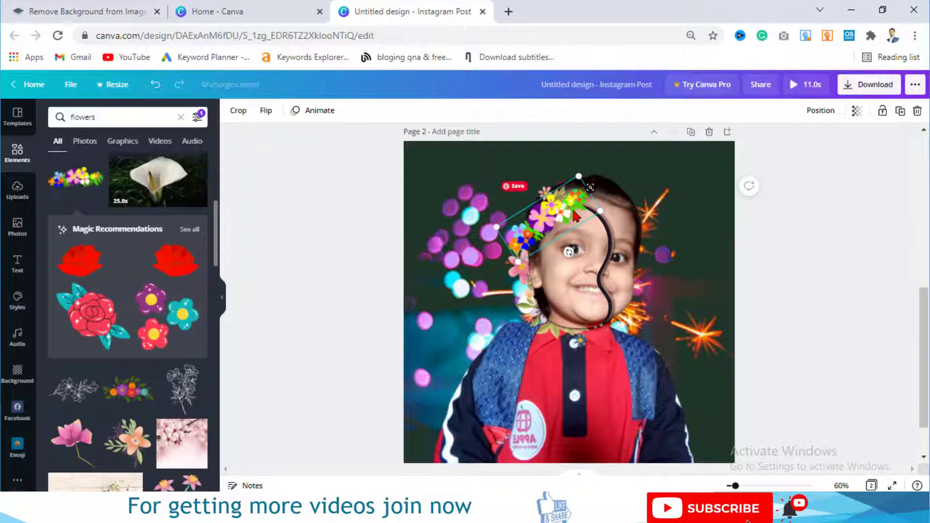
# Send the multicoloured flower strip backward behind the framed face photo
pyautogui.click(821, 111)
pyautogui.click(776, 141)
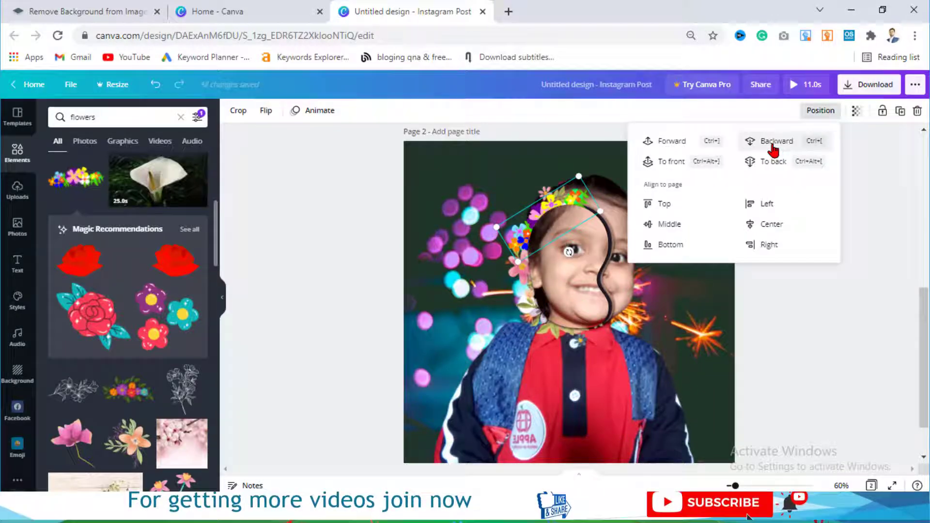
pyautogui.click(835, 290)
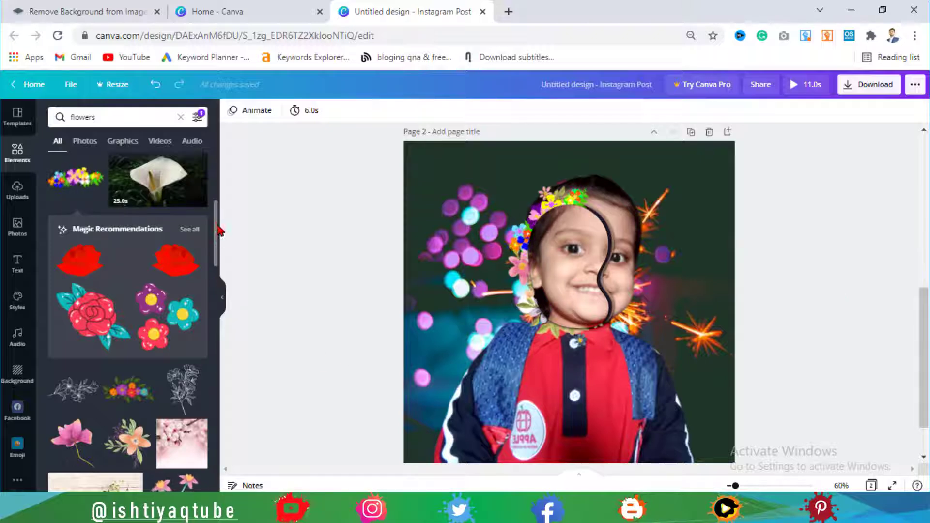
# Add the horizontal garland of magenta roses and yellow flowers and move it up across the child's forehead
pyautogui.moveTo(218, 230); pyautogui.dragTo(218, 285)
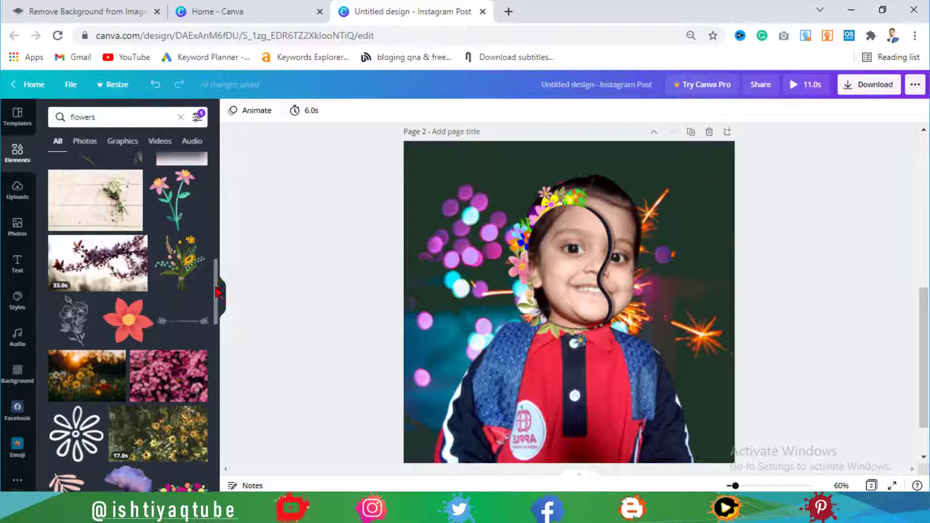
pyautogui.scroll(-2, 189, 315)
pyautogui.click(197, 377)
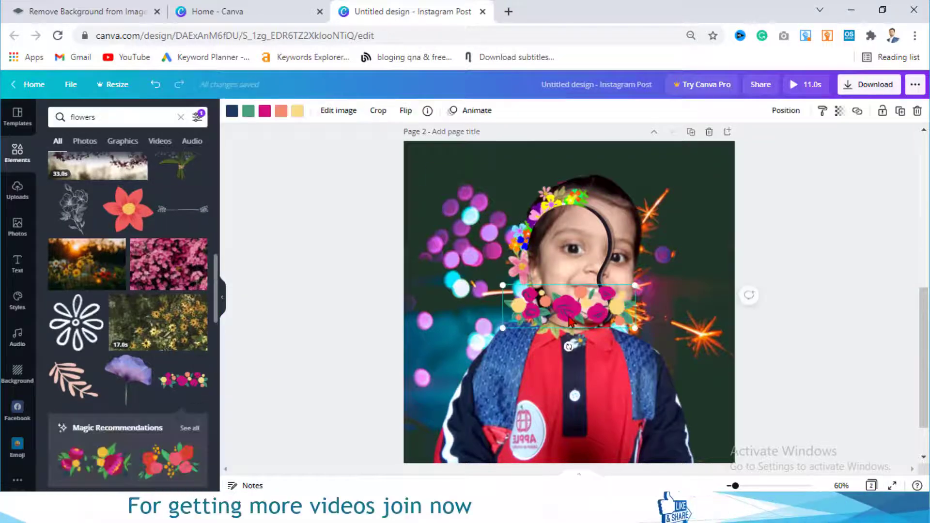
pyautogui.moveTo(569, 302); pyautogui.dragTo(573, 222)
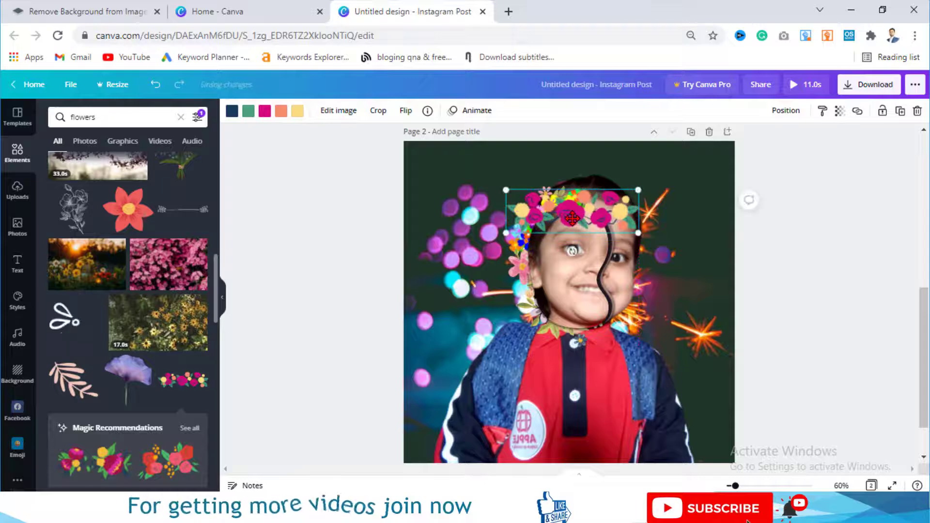
# Send the magenta rose garland backward behind the framed face photo
pyautogui.click(799, 115)
pyautogui.click(727, 141)
pyautogui.click(840, 273)
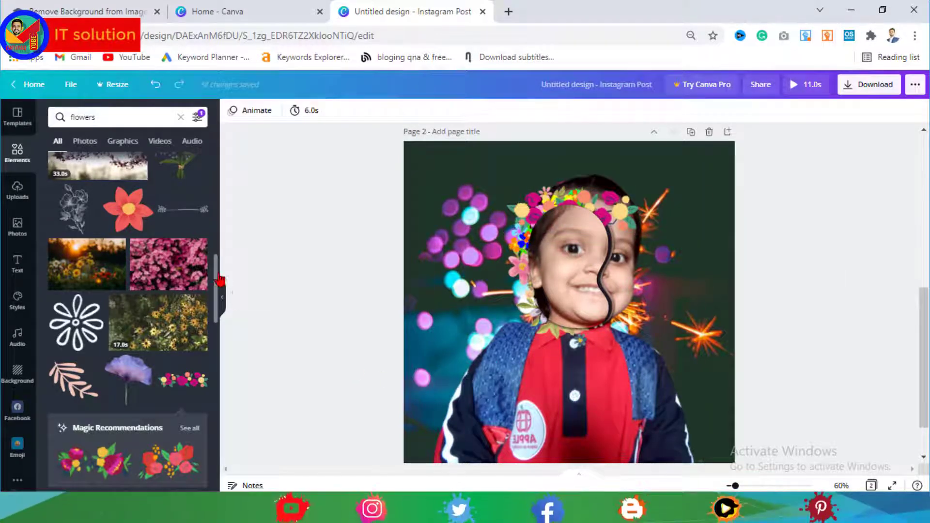
# Add the pink, orange and purple tulip bunch, shrink it and place it tilted right with its blooms above the forehead
pyautogui.moveTo(217, 275); pyautogui.dragTo(218, 346)
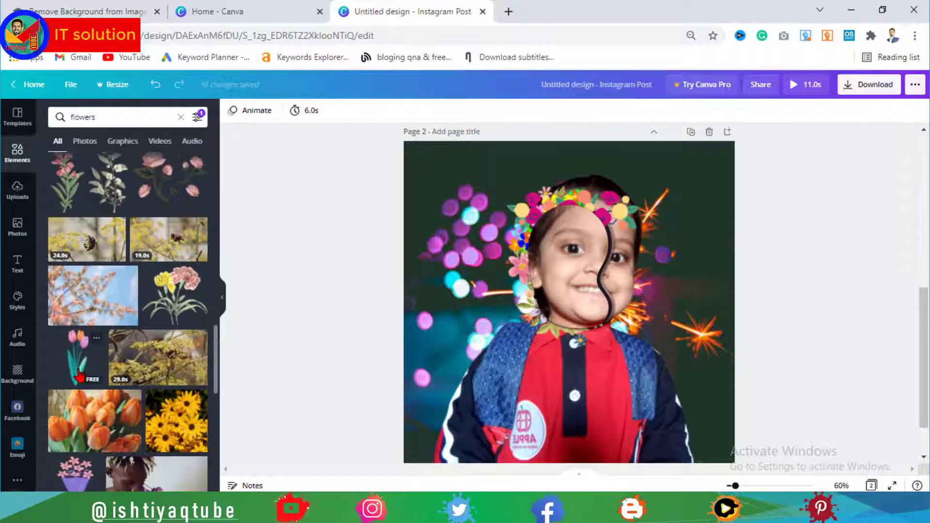
pyautogui.click(77, 365)
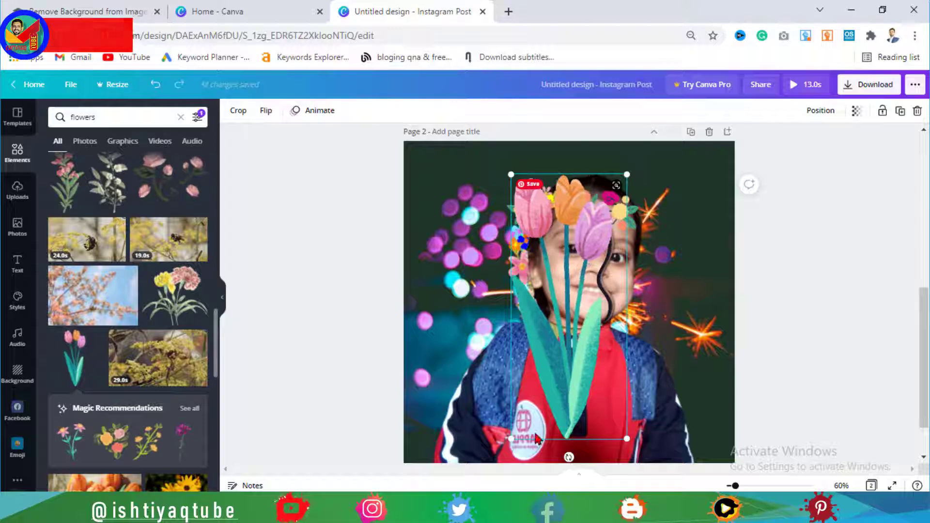
pyautogui.moveTo(509, 437); pyautogui.dragTo(578, 281)
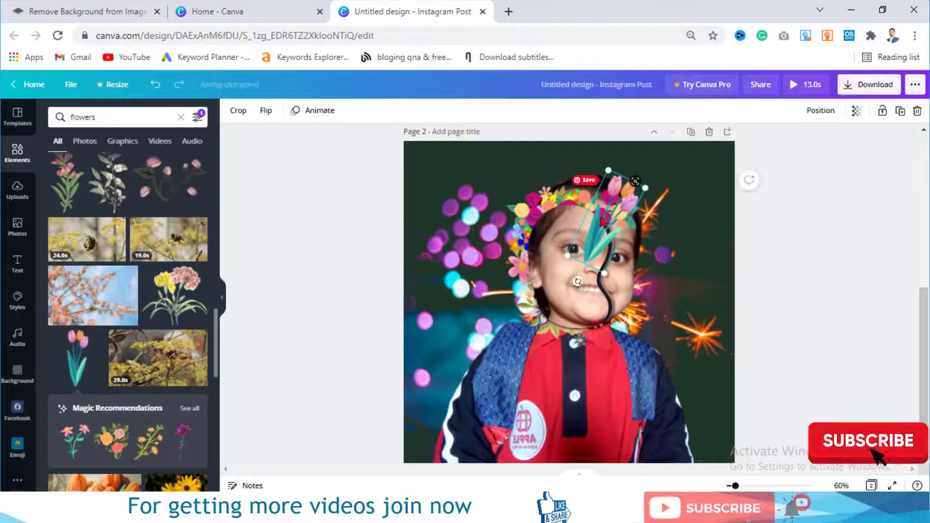
pyautogui.moveTo(612, 216); pyautogui.dragTo(591, 217)
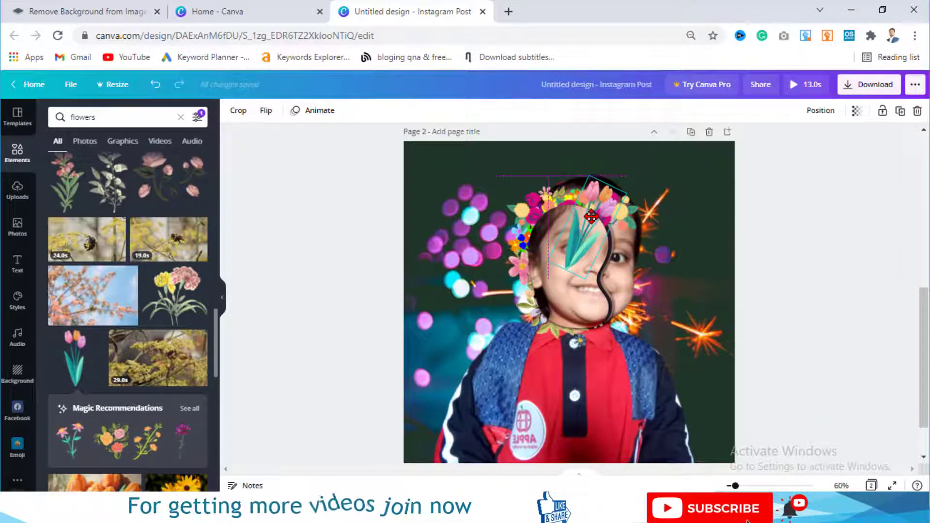
# Send the tulip bunch backward so the framed face covers its stems and leaves
pyautogui.click(820, 112)
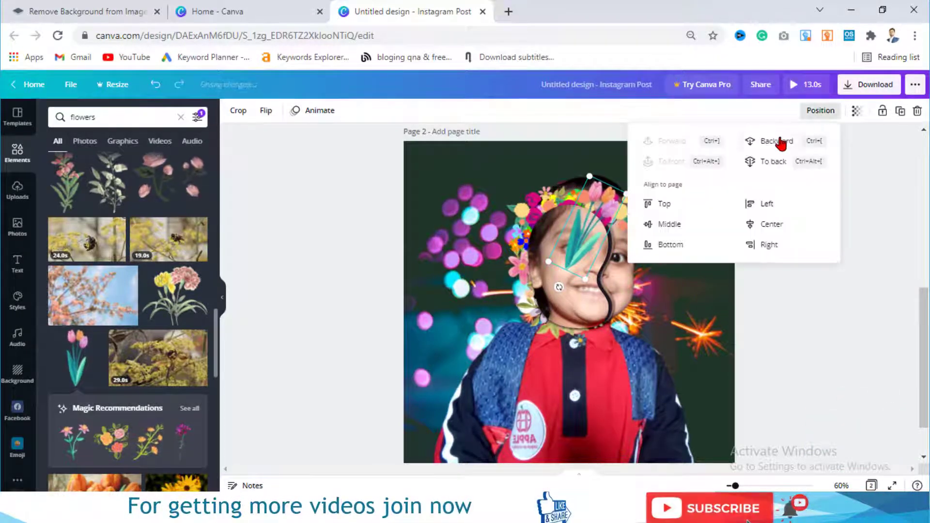
pyautogui.click(778, 141)
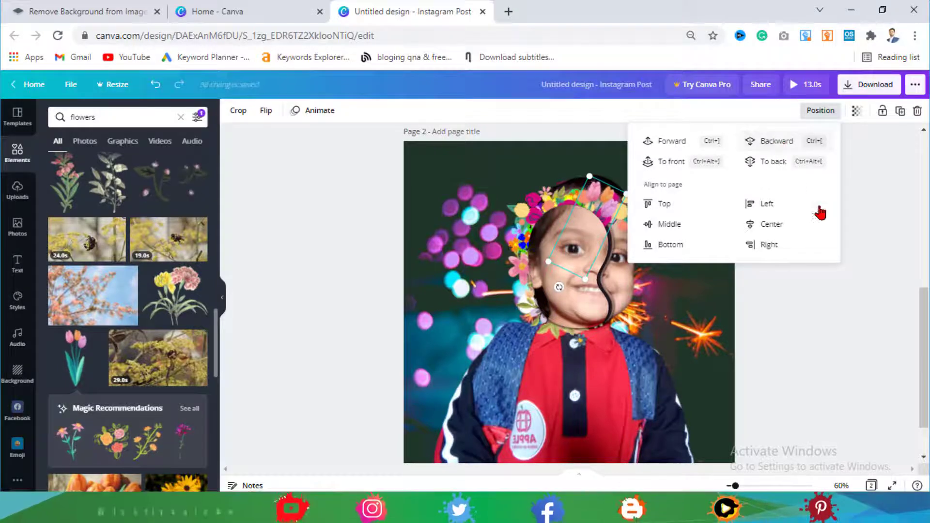
pyautogui.click(857, 255)
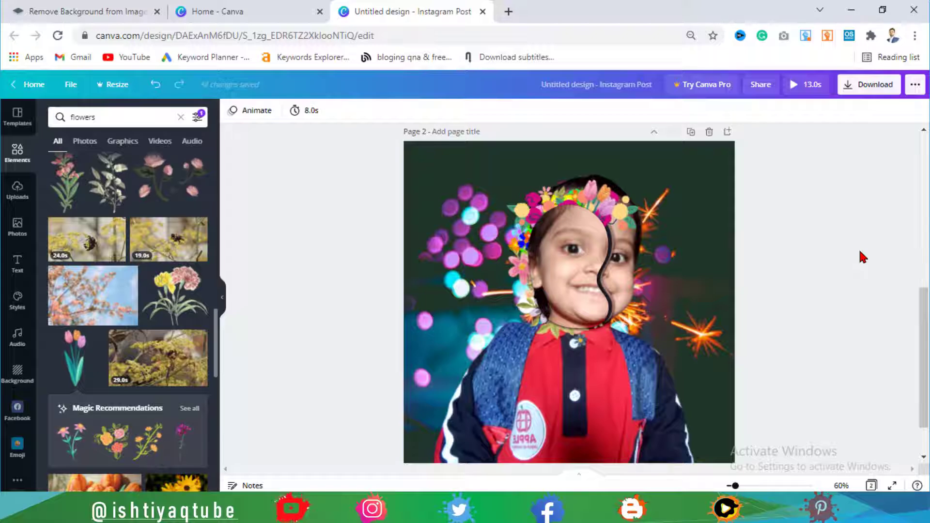
# Place the long-stemmed magenta flower from the full magic recommendations at the top of the head, layered behind the framed face photo
pyautogui.click(189, 409)
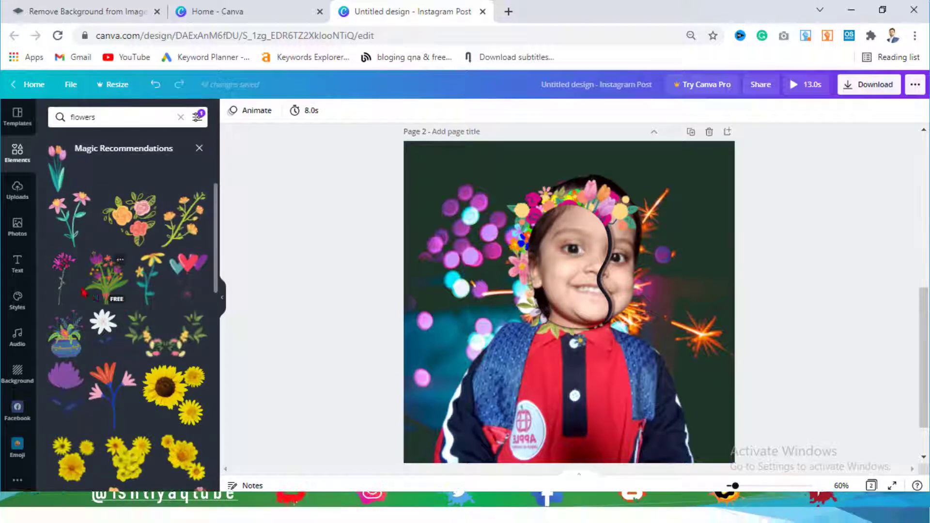
pyautogui.click(64, 285)
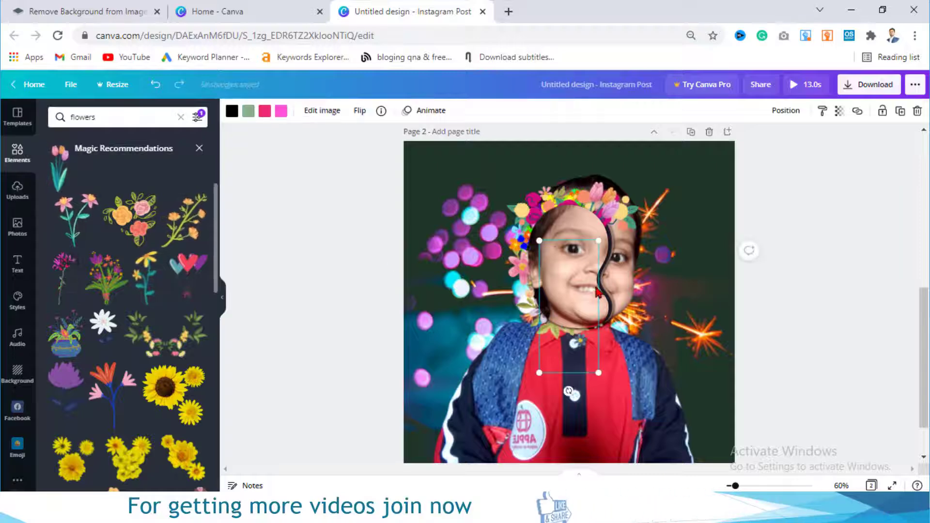
pyautogui.moveTo(570, 325); pyautogui.dragTo(572, 251)
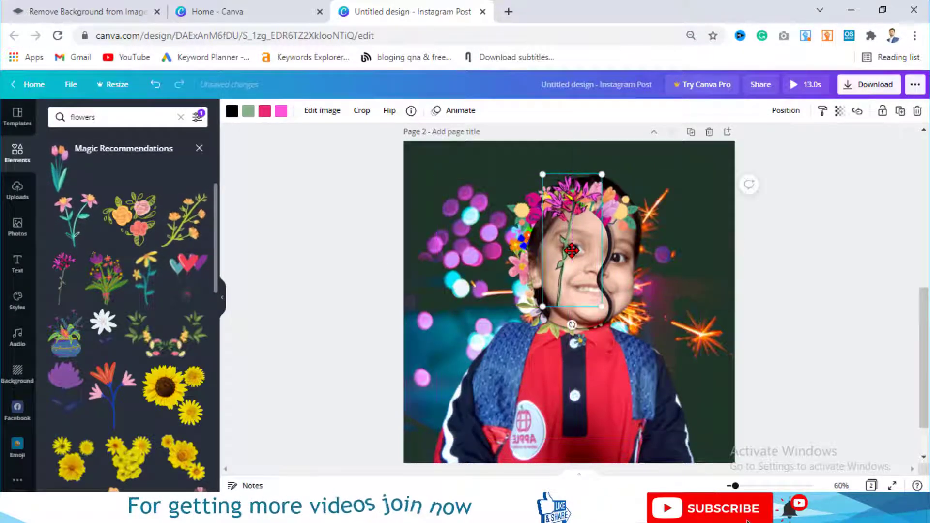
pyautogui.click(781, 111)
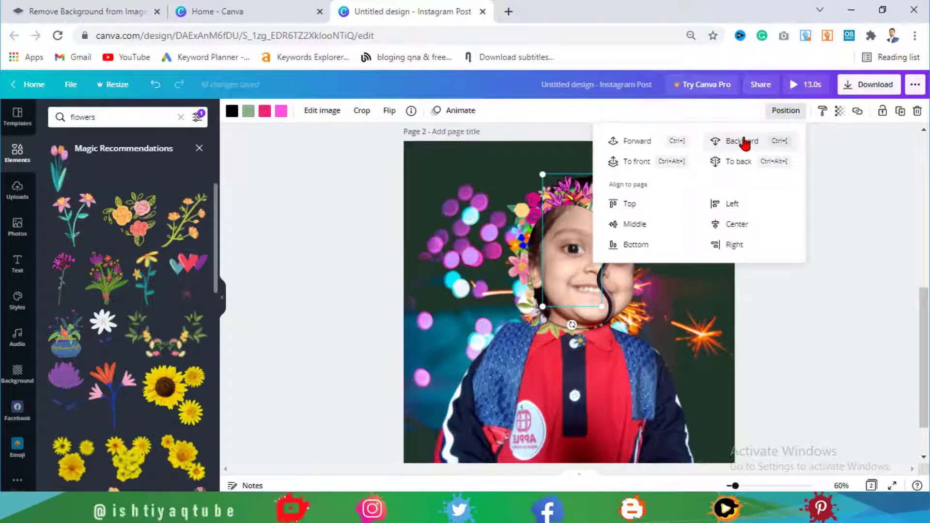
pyautogui.click(844, 254)
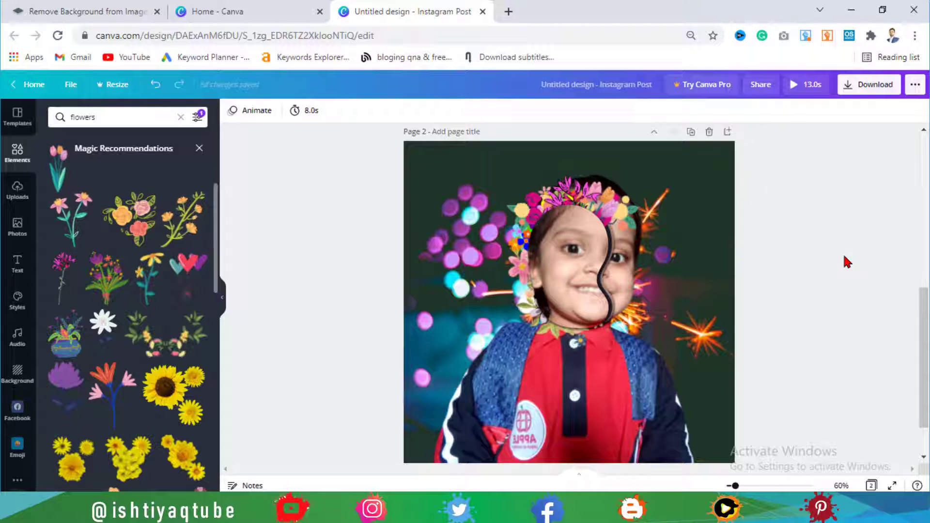
# Download the finished design as a PNG image
pyautogui.click(869, 92)
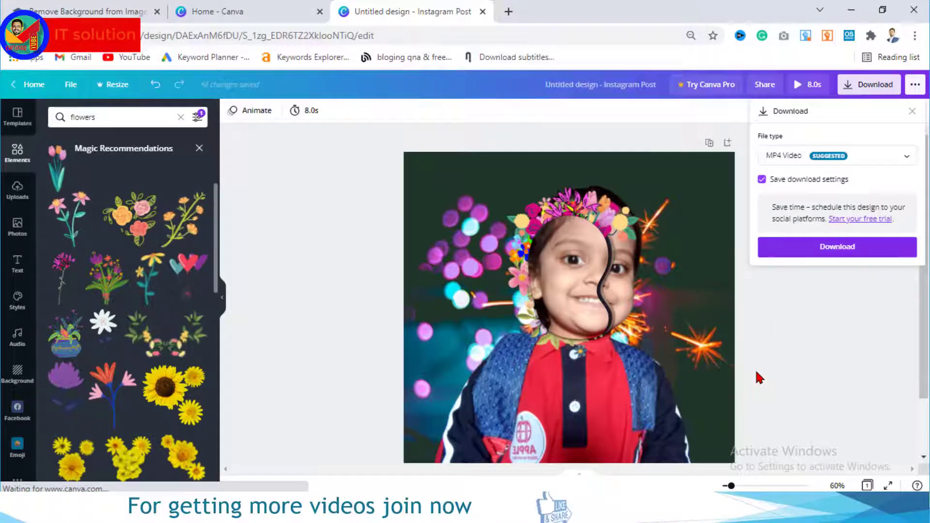
pyautogui.click(887, 156)
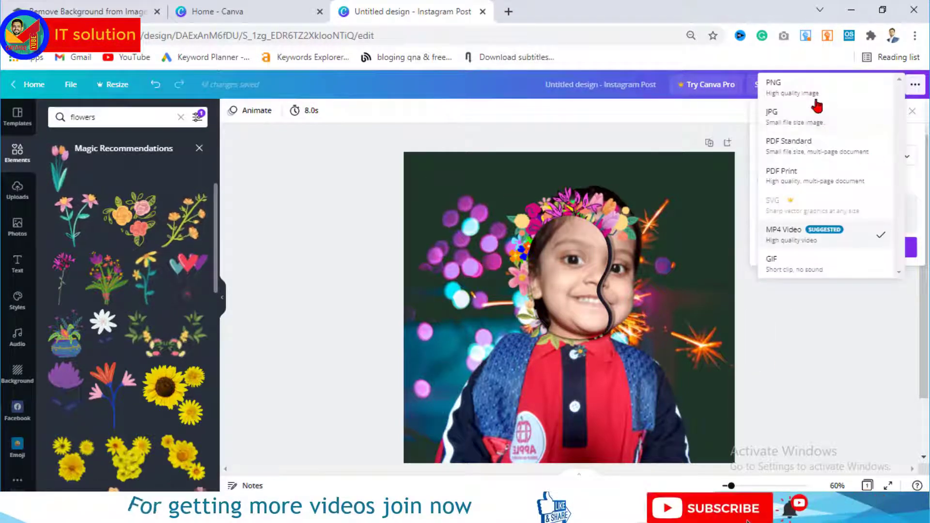
pyautogui.click(802, 91)
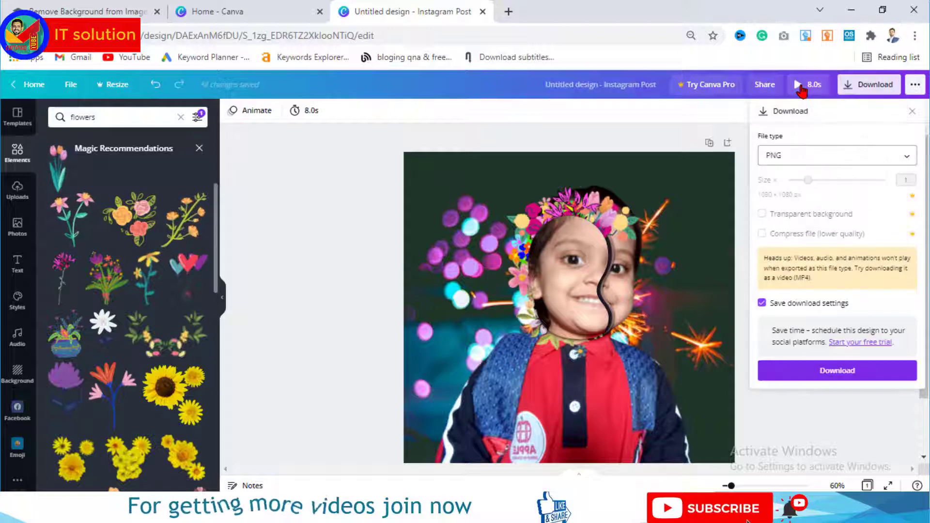
pyautogui.click(809, 375)
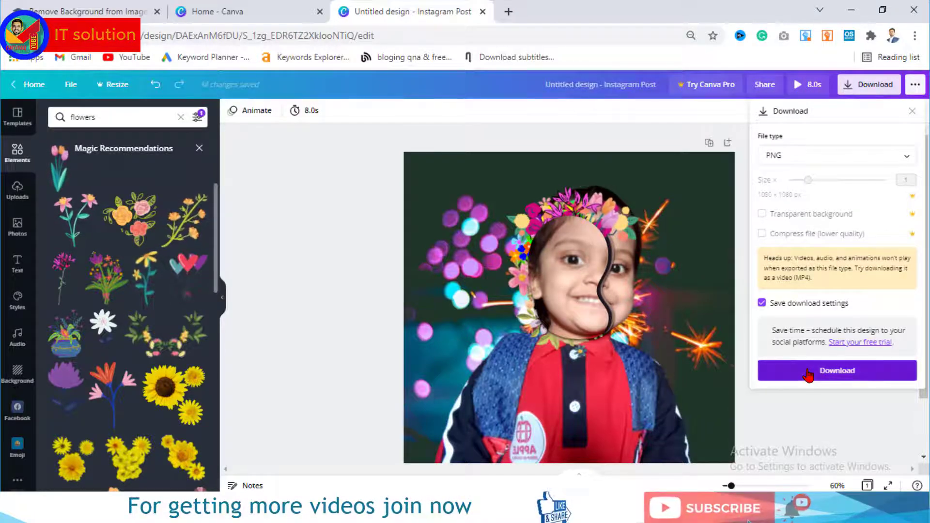